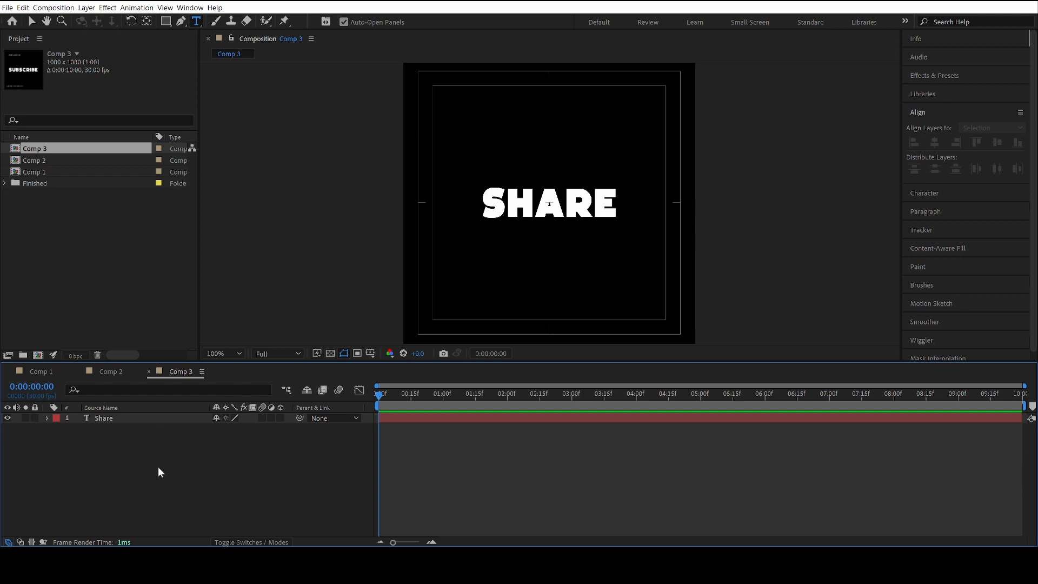
- Add a white (FFFFFF) solid layer to Comp 3 and place it beneath the Share text layer
right_click(158, 467)
mouse_move(227, 359)
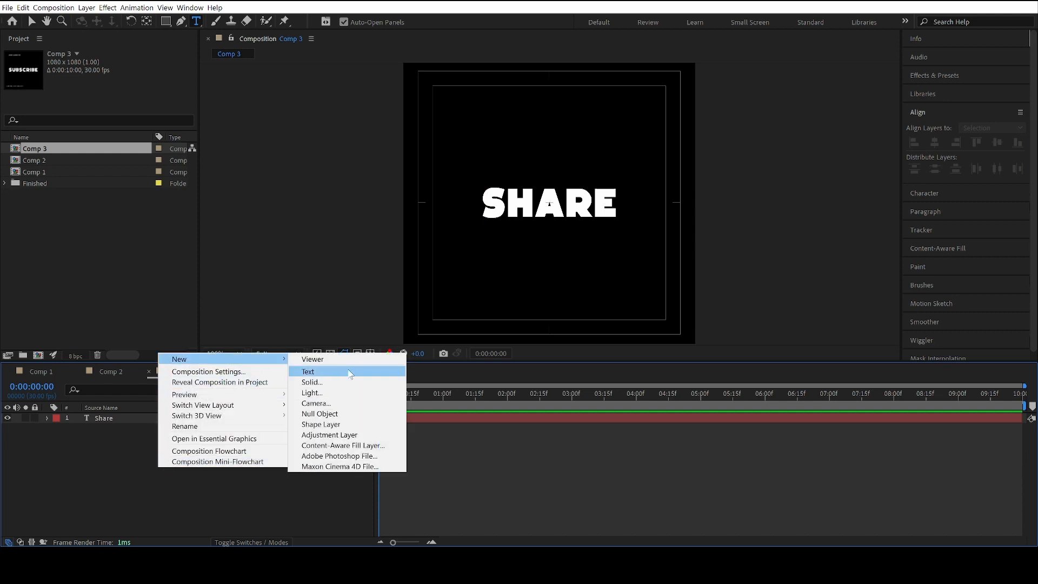
click(325, 382)
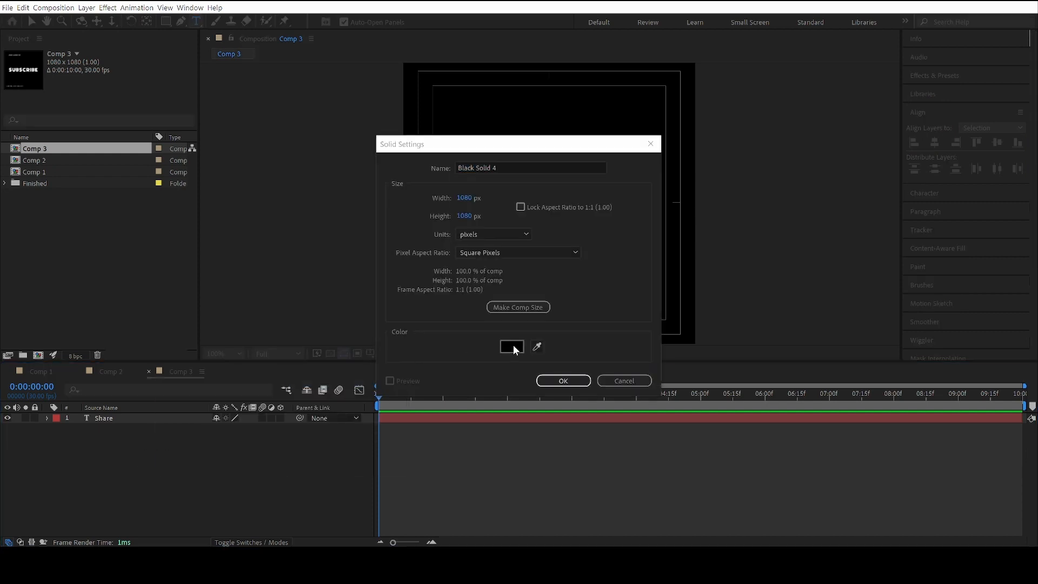
click(512, 347)
drag(689, 375, 482, 322)
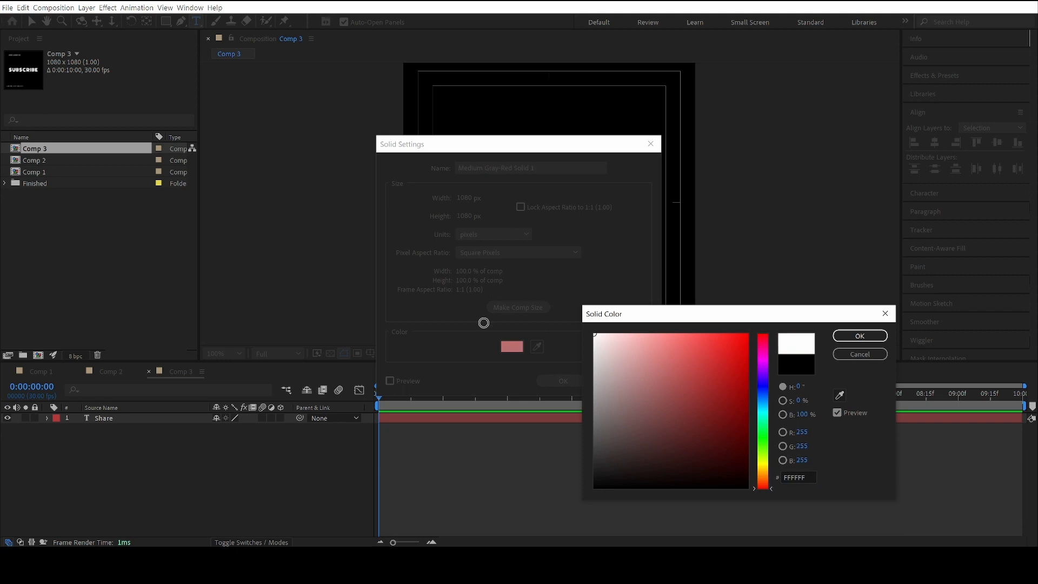
click(860, 336)
click(567, 382)
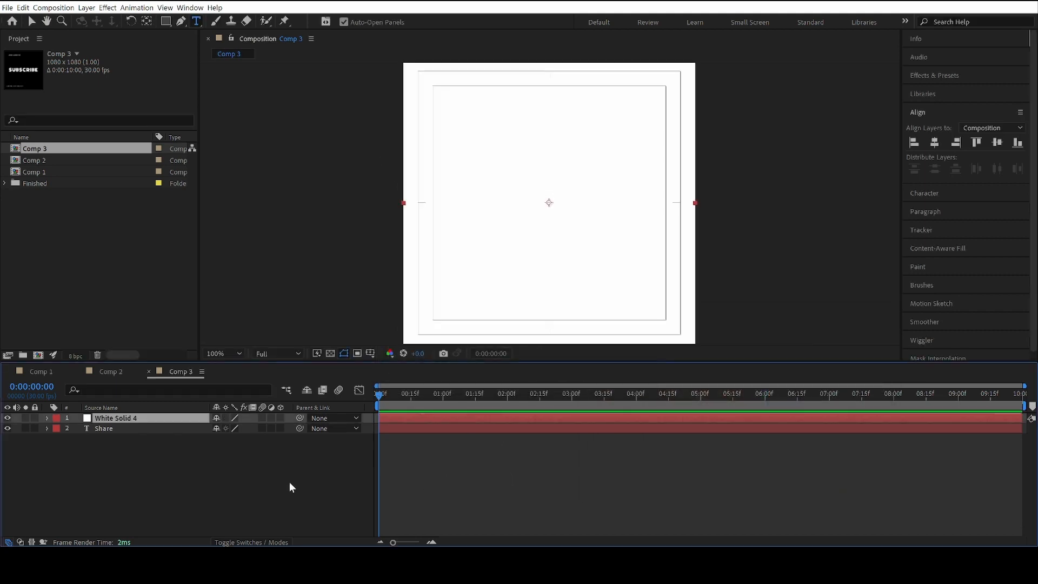
drag(122, 418, 120, 467)
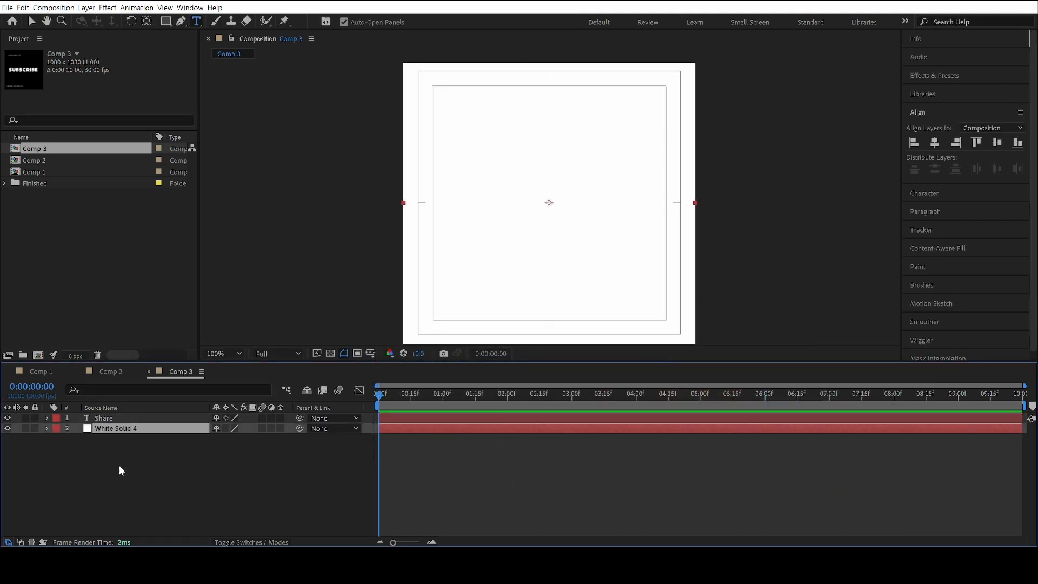
click(122, 492)
- Change the fill colour of the Share text to red F73939
click(103, 418)
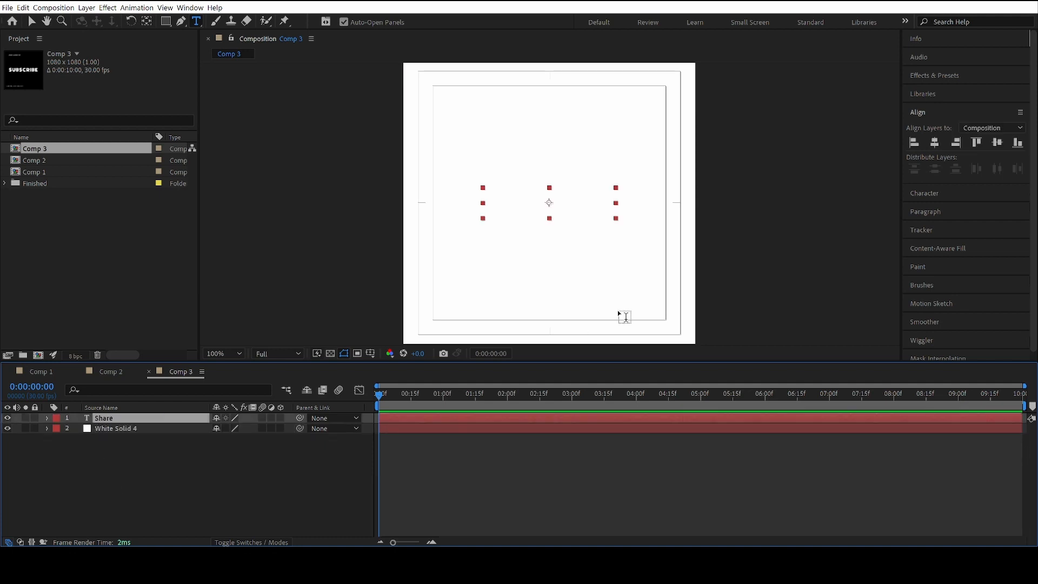
click(927, 200)
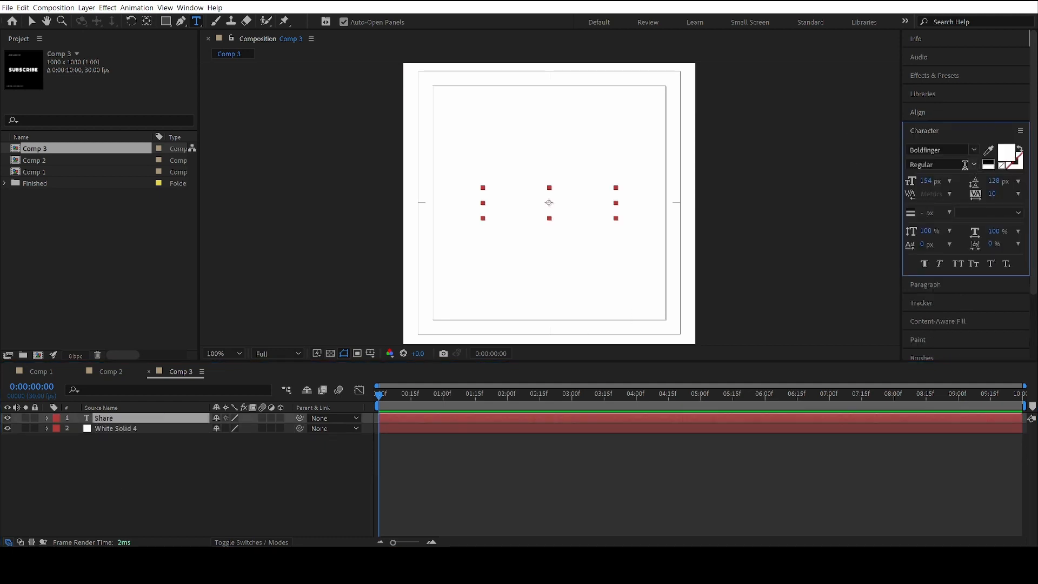
click(1007, 154)
click(708, 354)
mouse_move(708, 354)
mouse_down()
mouse_move(725, 336)
mouse_move(696, 342)
mouse_move(711, 339)
mouse_up()
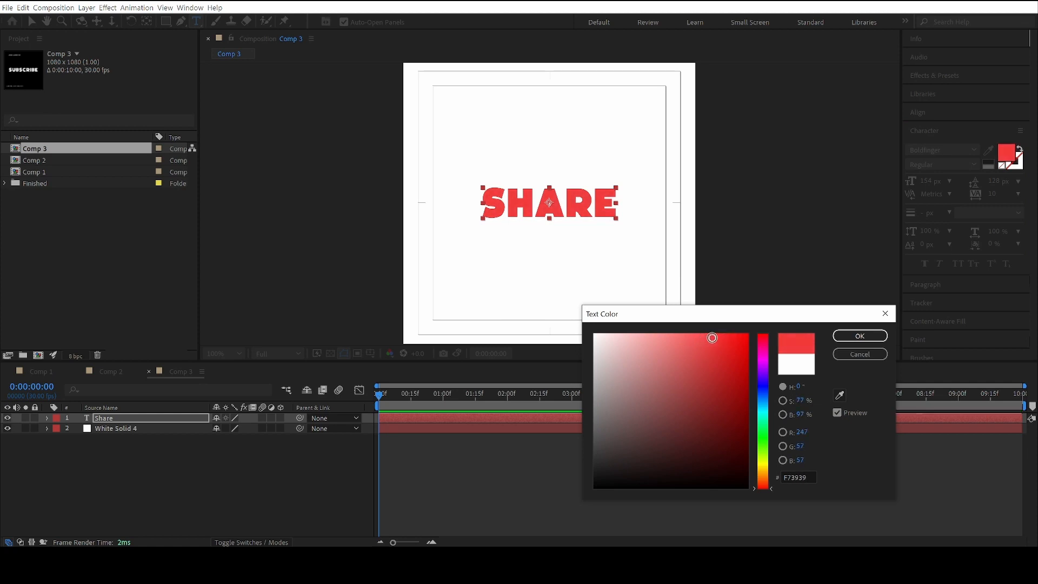
click(860, 336)
click(340, 469)
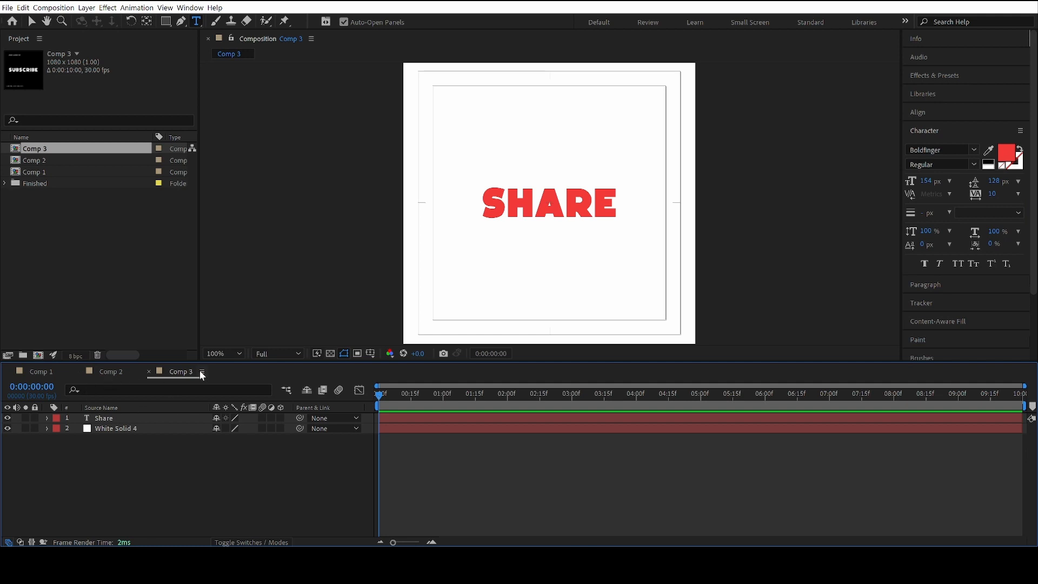
- Duplicate Comp 3, open the copy and replace its Share text with "Repeat"
click(40, 149)
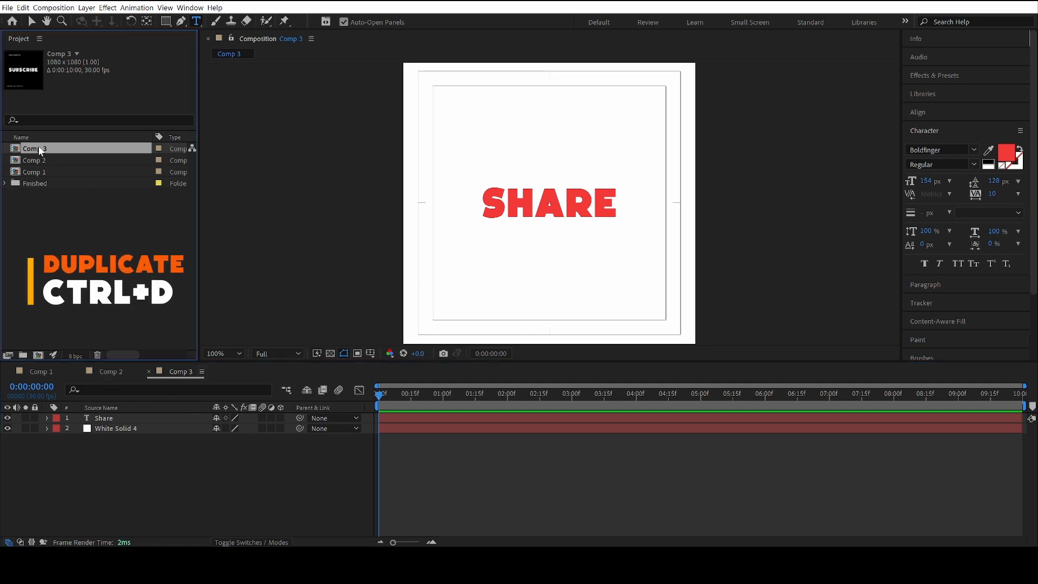
key(ctrl+d)
double_click(39, 149)
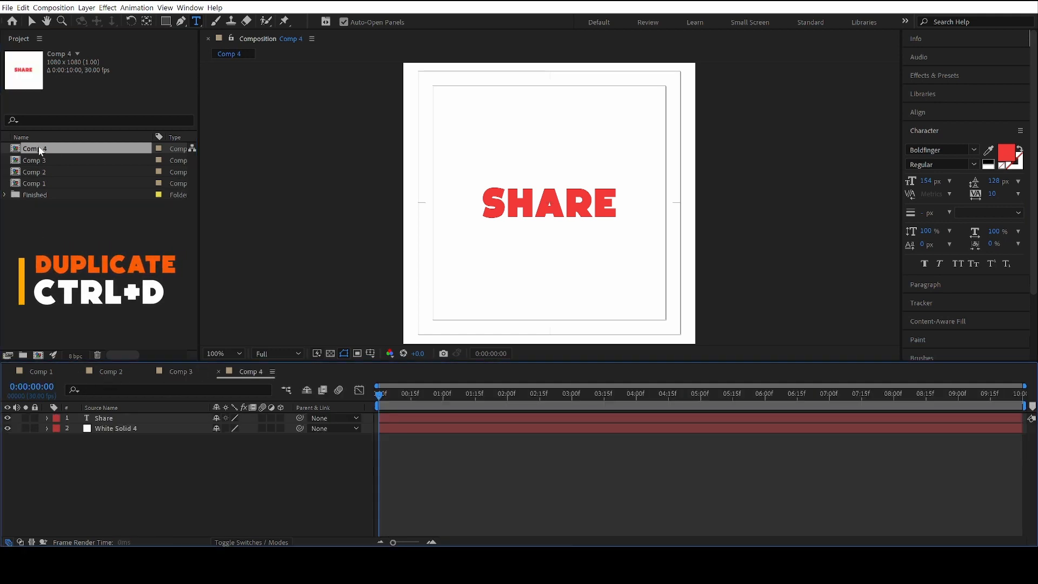
click(119, 419)
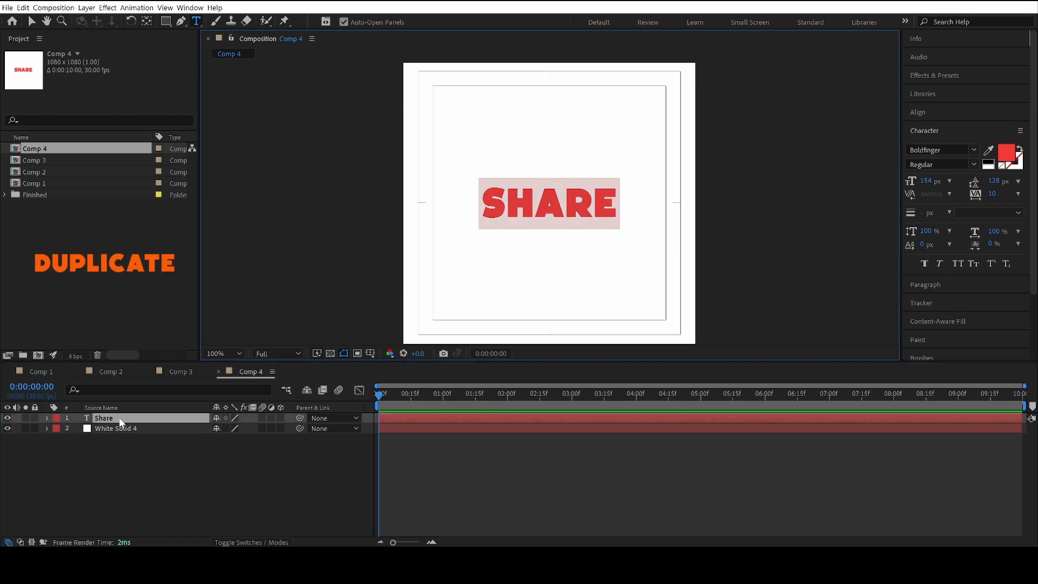
text(Repeat)
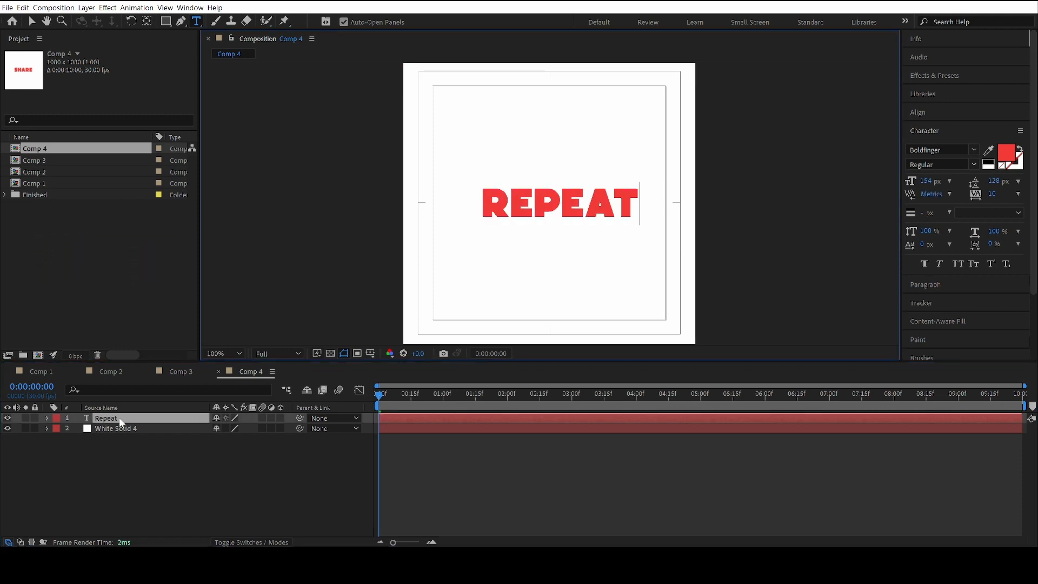
key(Escape)
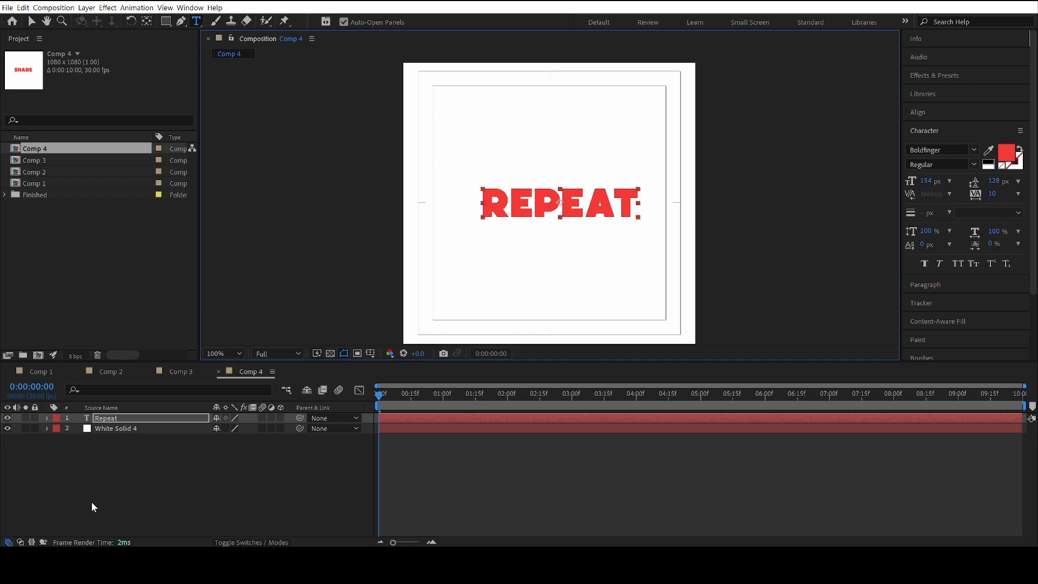
- Centre the Repeat text horizontally in the composition
click(929, 114)
click(934, 142)
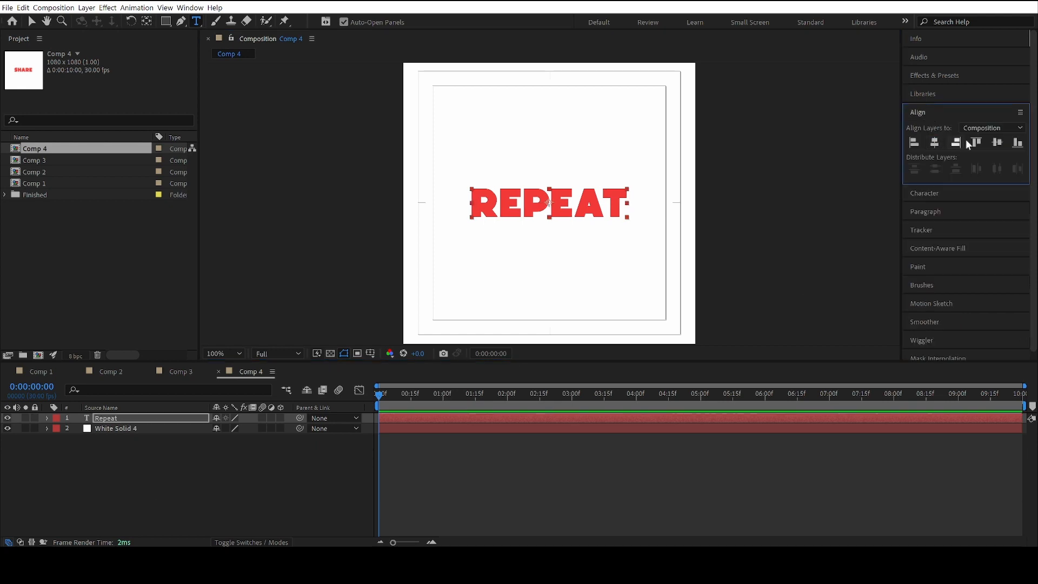
click(238, 474)
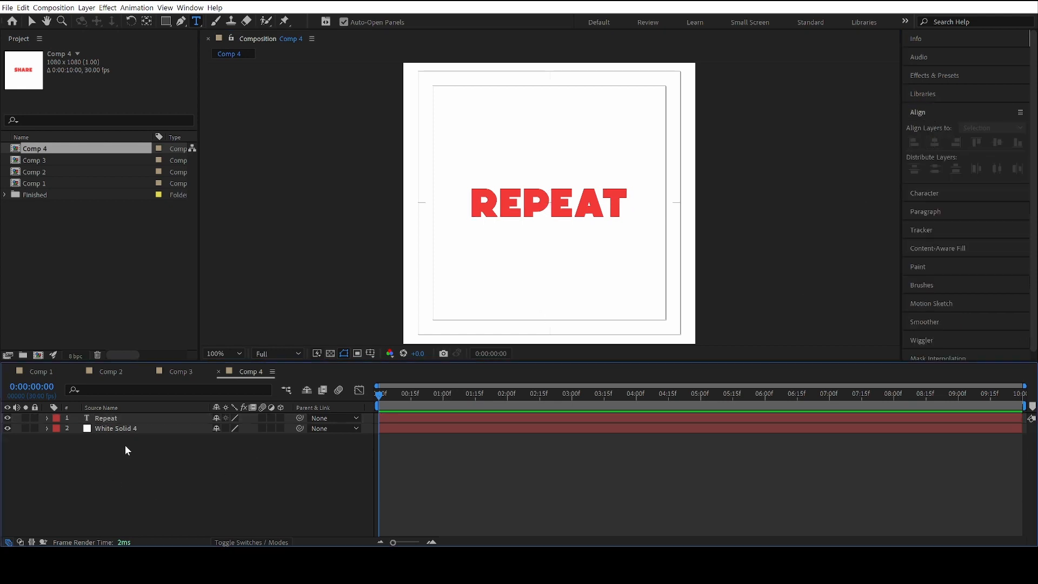
click(118, 418)
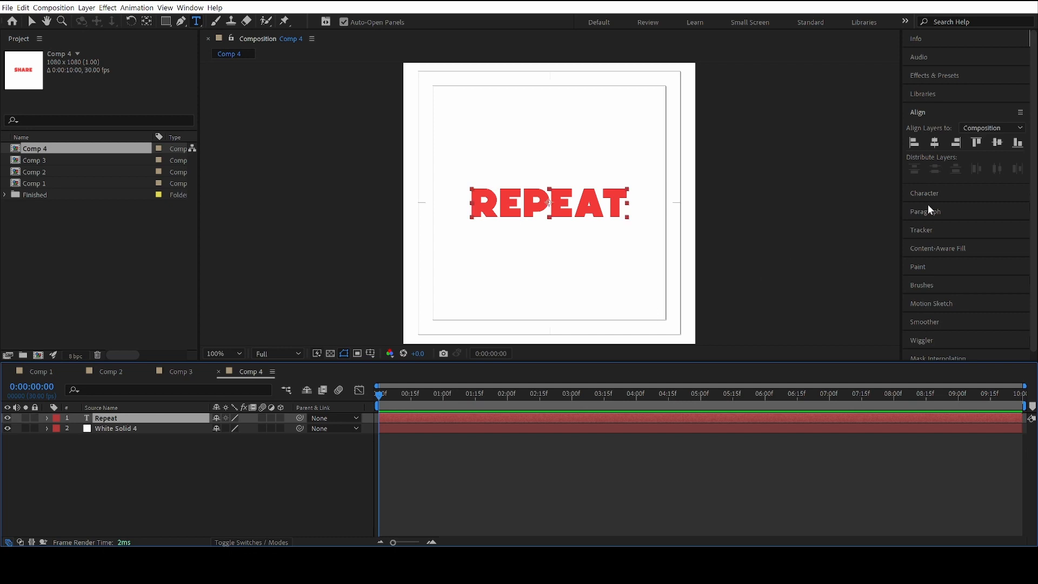
click(941, 195)
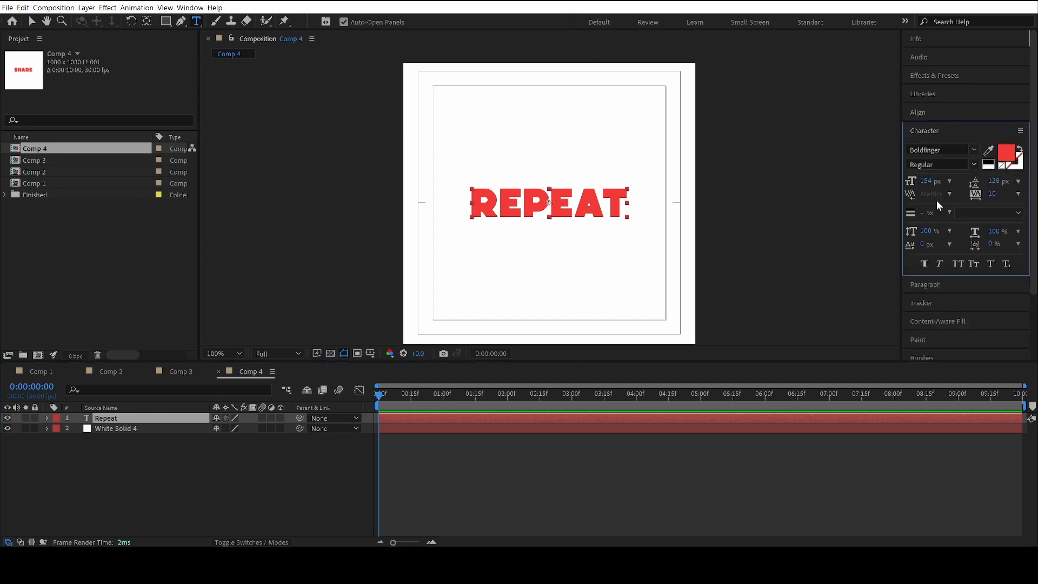
click(1007, 153)
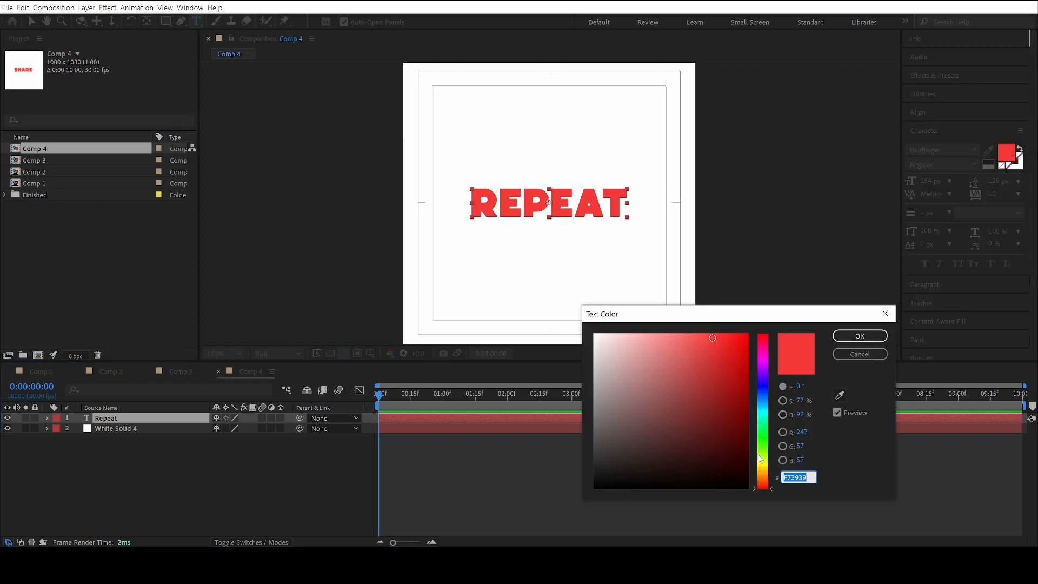
drag(714, 408, 502, 303)
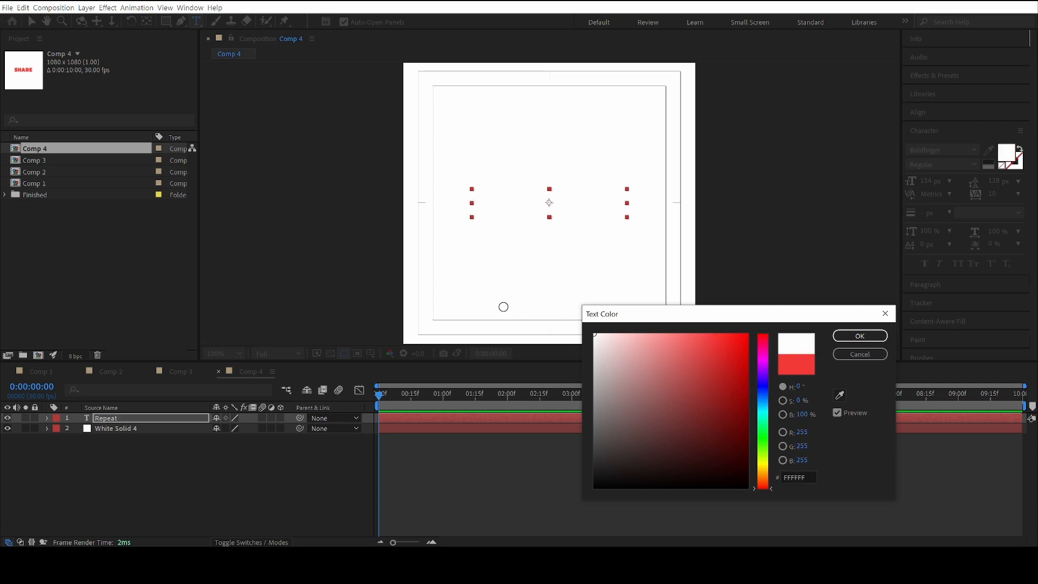
click(862, 354)
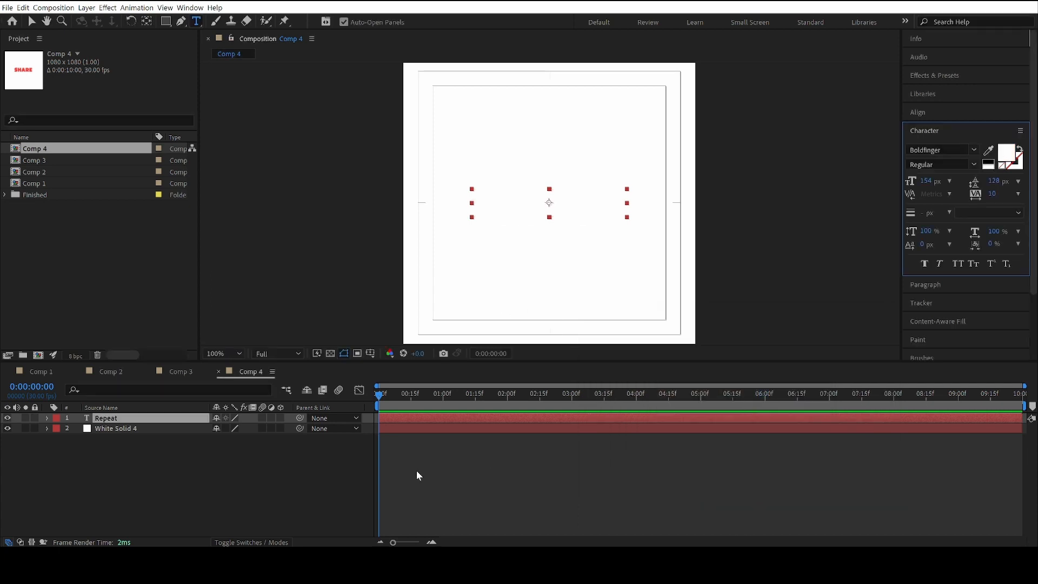
- Apply the Fill effect to the white solid in Comp 4 and sample its colour from the red Repeat text
click(130, 429)
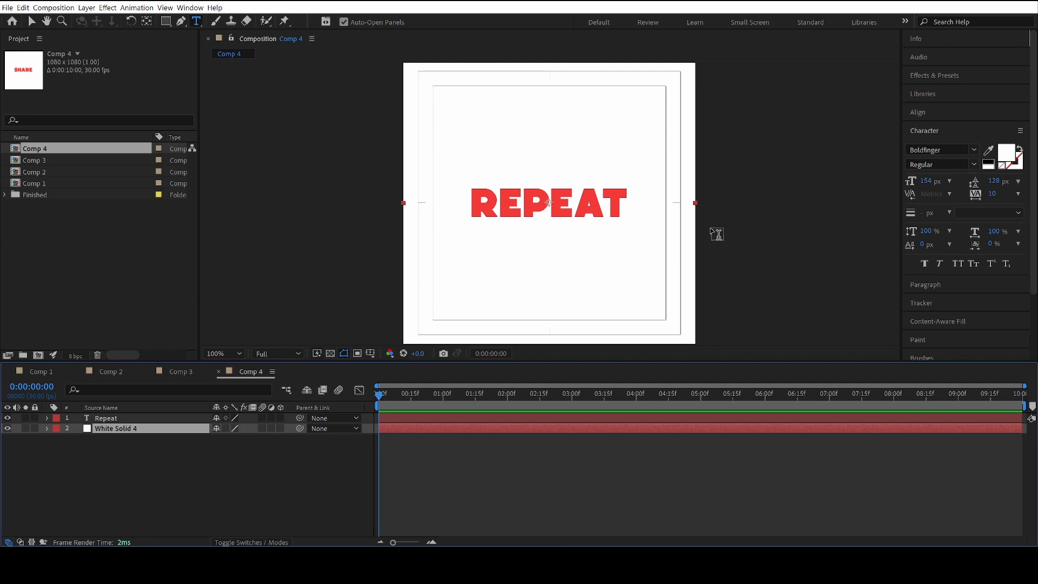
click(935, 75)
click(945, 90)
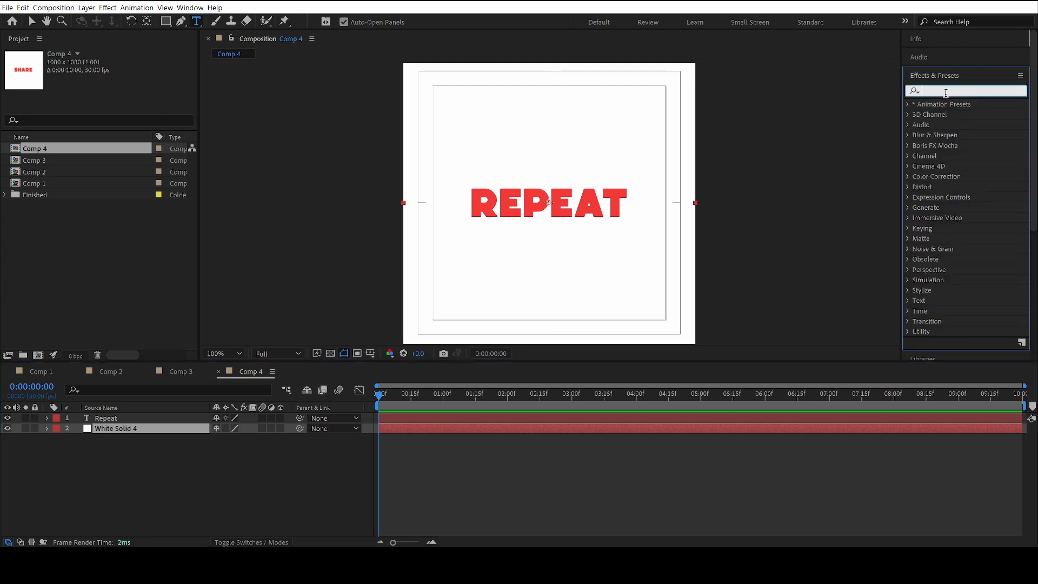
text(fill)
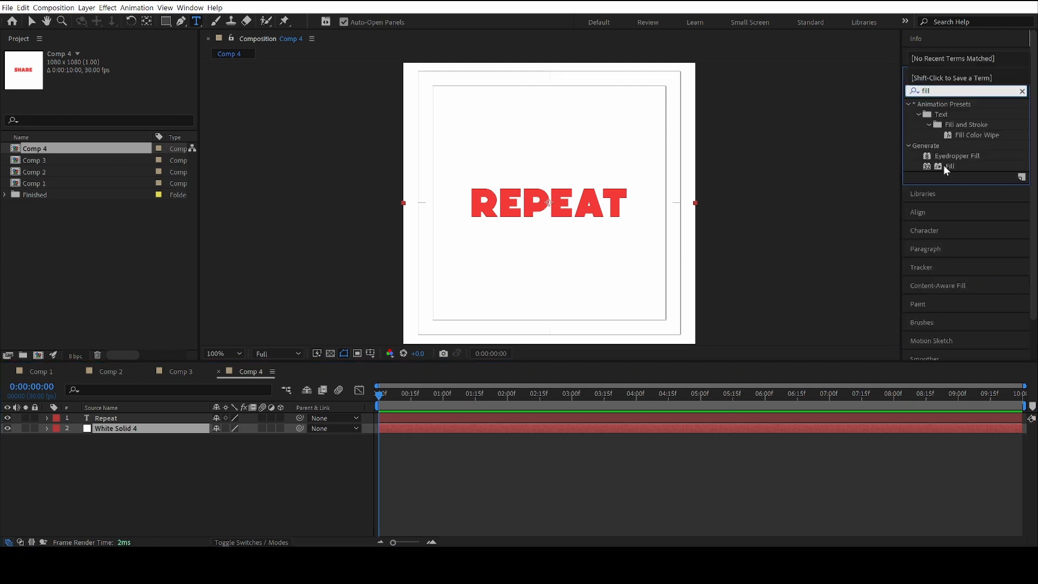
drag(944, 167, 136, 427)
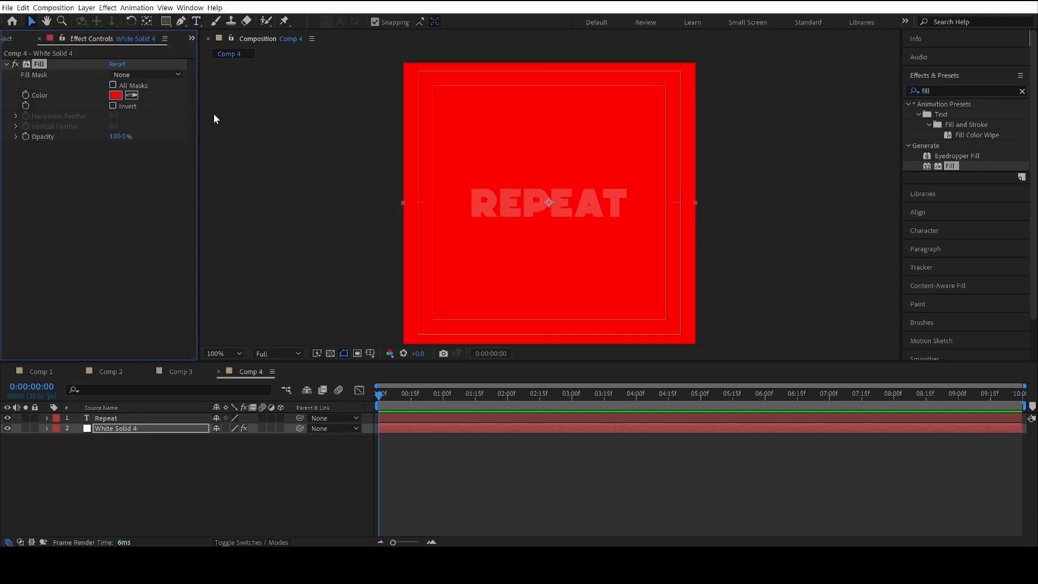
click(125, 93)
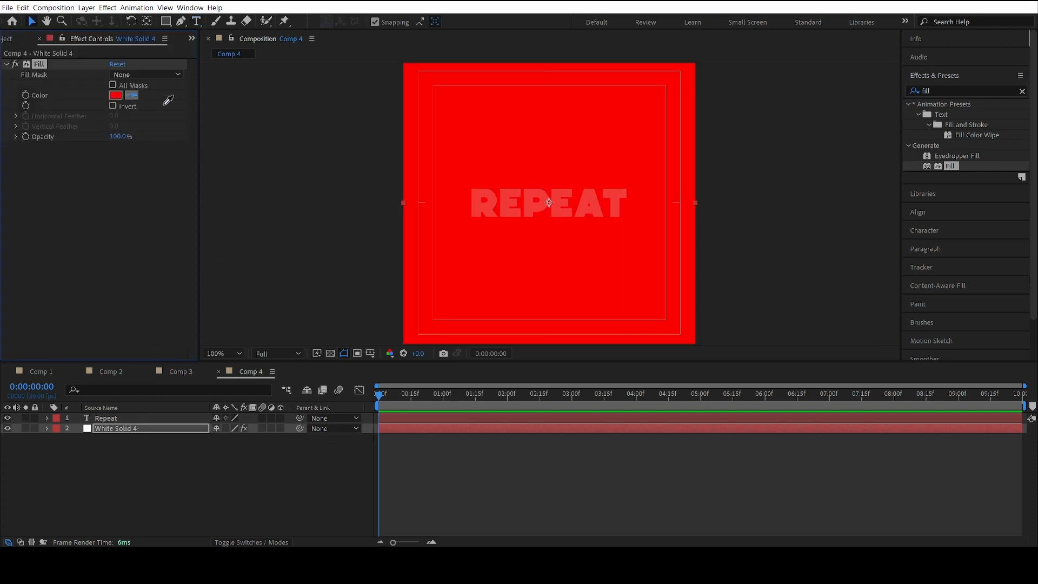
click(480, 205)
- Change the fill colour of the Repeat text to white
click(125, 421)
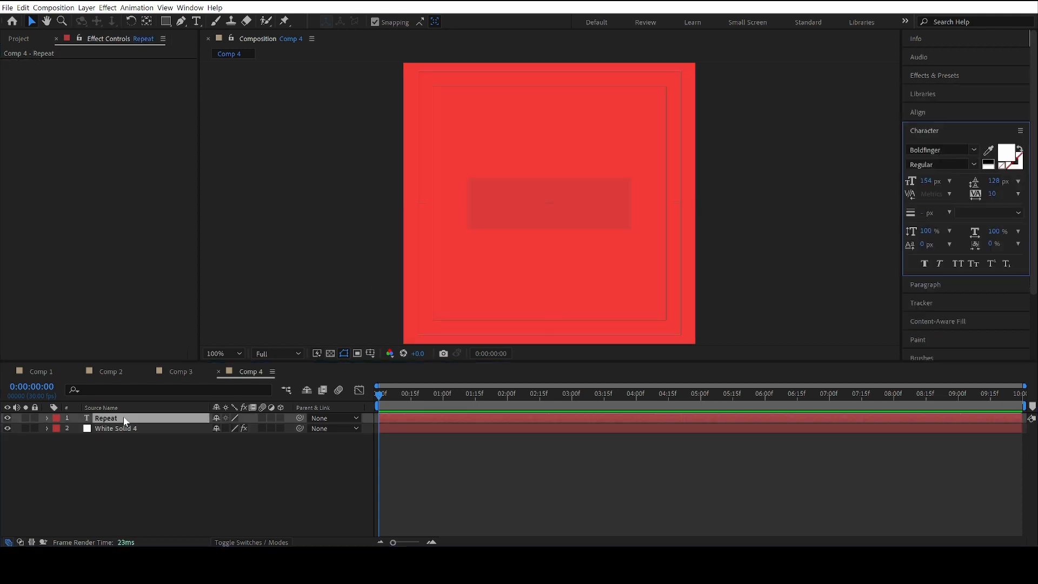
click(1006, 153)
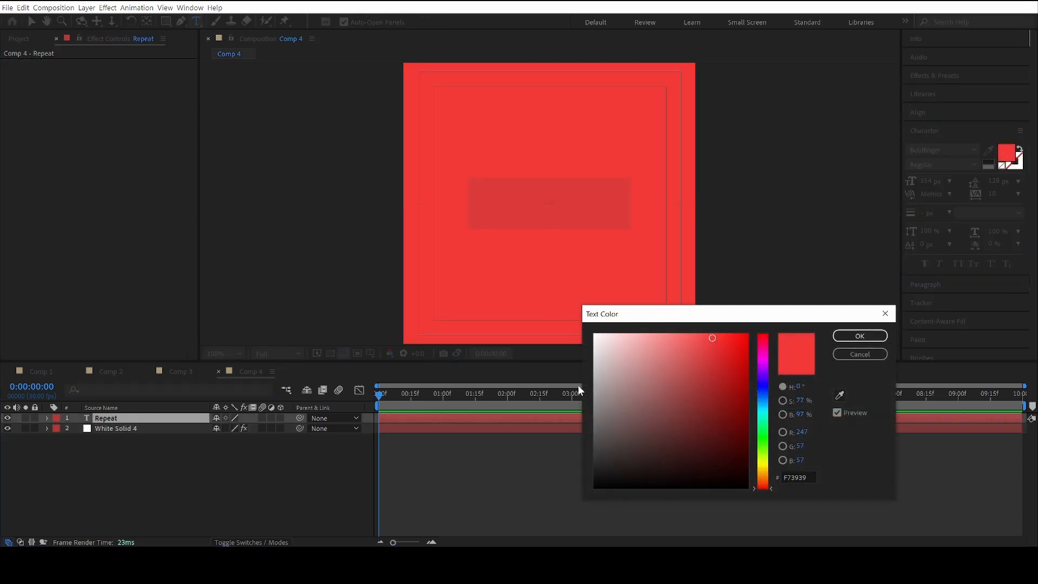
drag(597, 370, 520, 277)
click(877, 336)
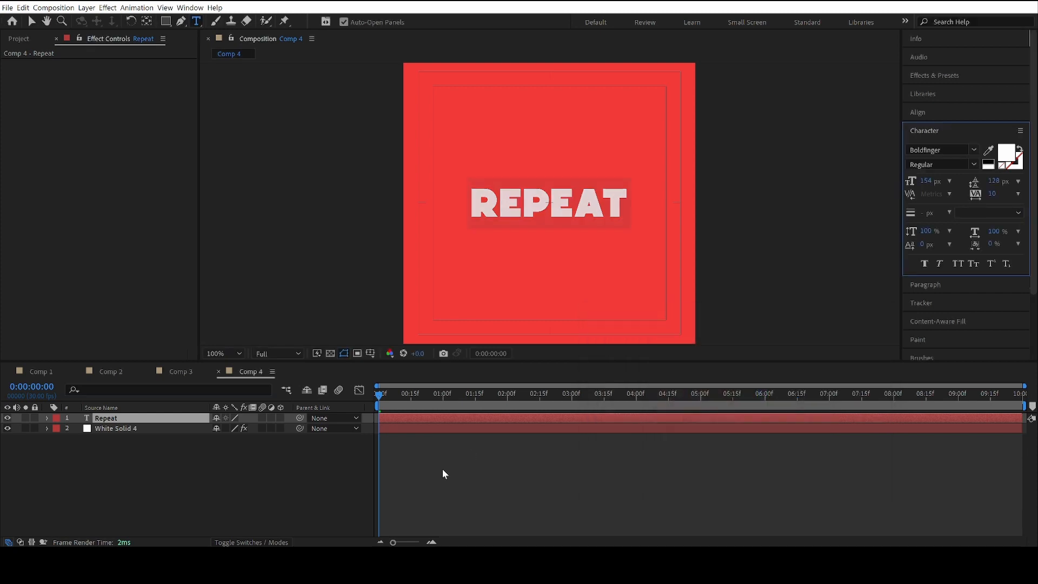
click(243, 486)
scroll(186, 368, up, 3)
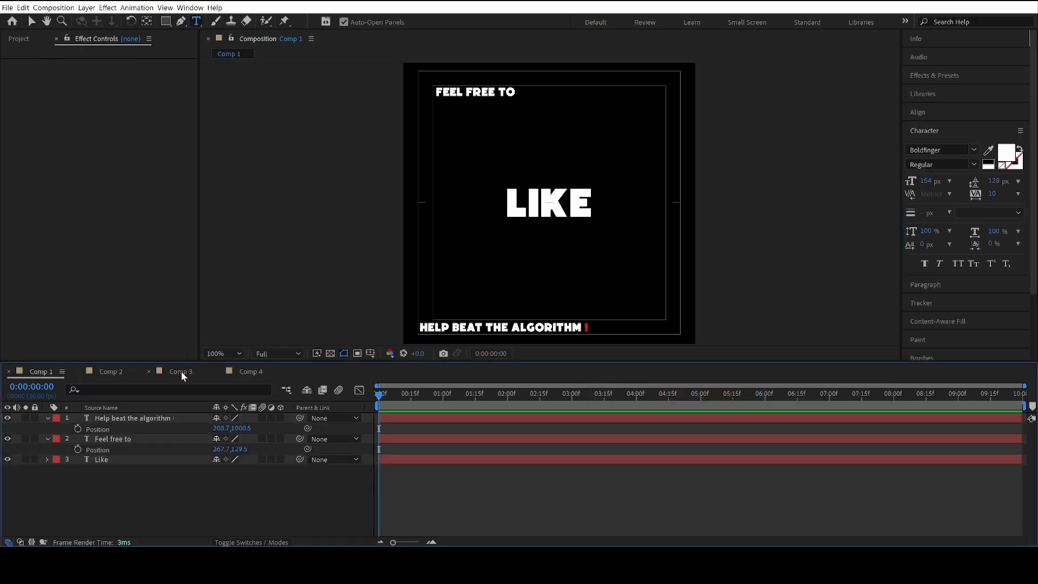
scroll(181, 373, down, 3)
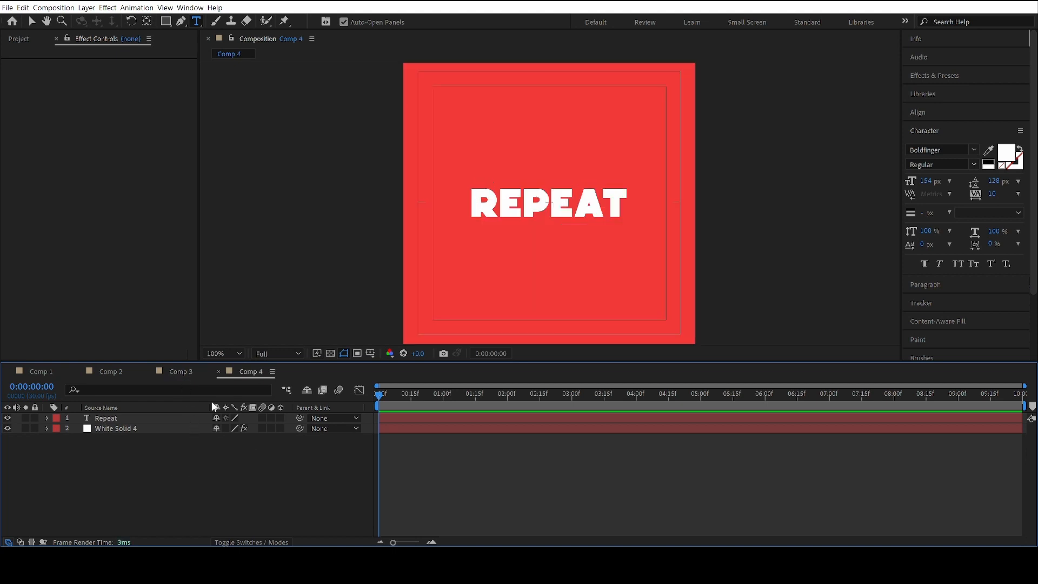
- Create a new composition named "Animation" with a width of 1920 px and a height of 1080 px
click(64, 8)
click(78, 21)
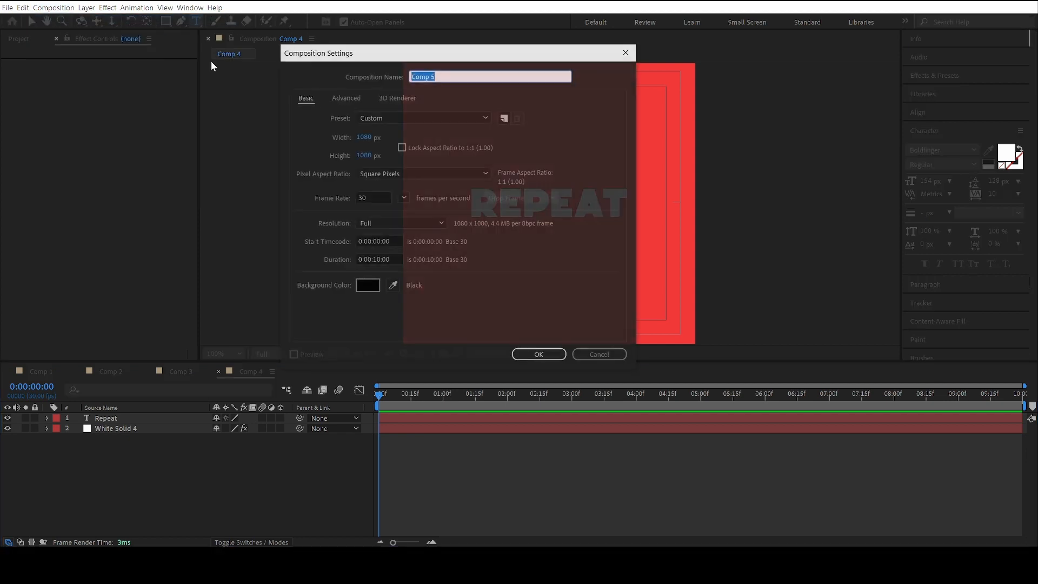
double_click(366, 136)
text(1920)
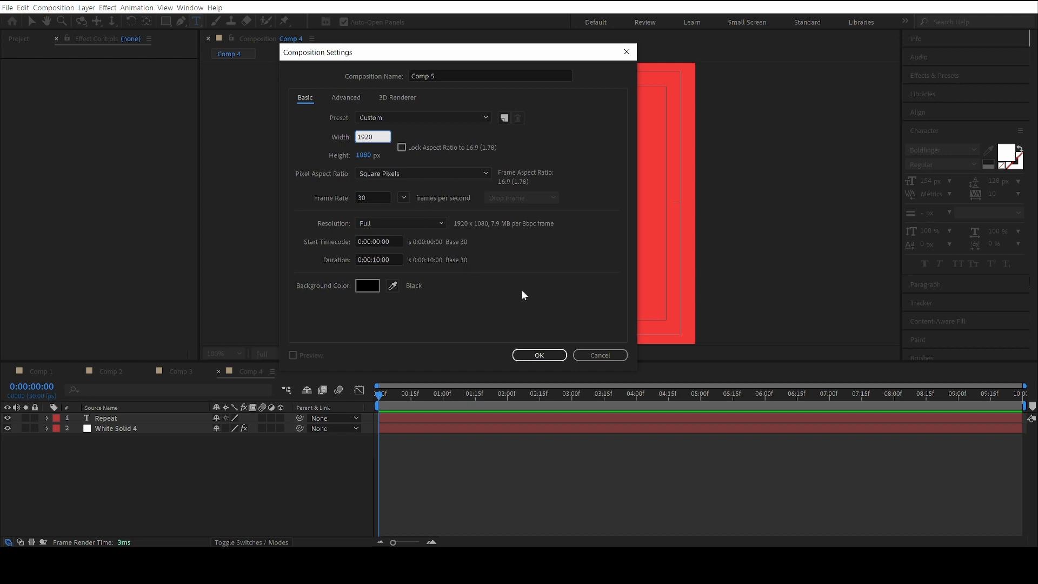
click(490, 76)
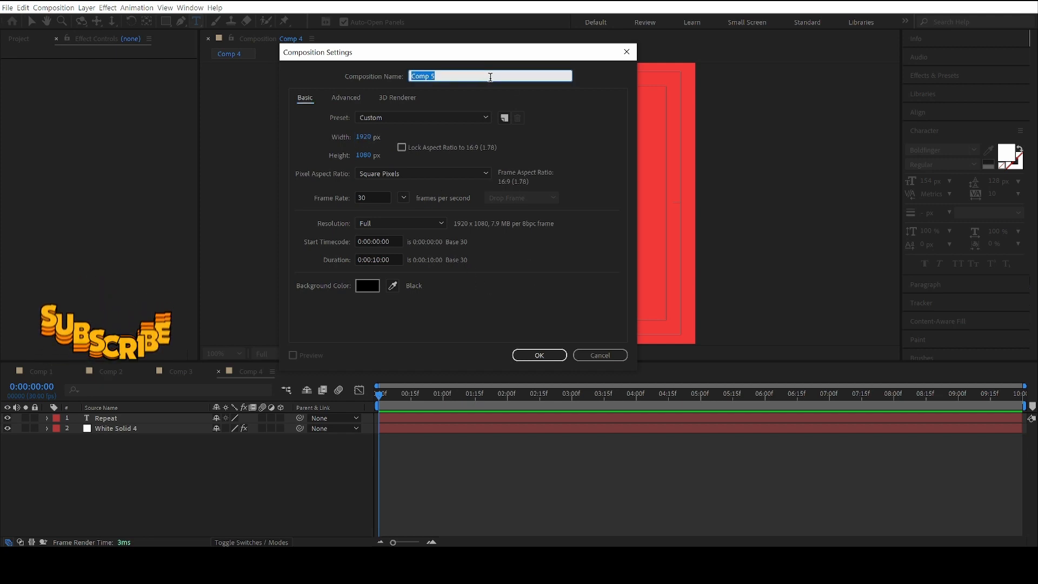
text(Anima)
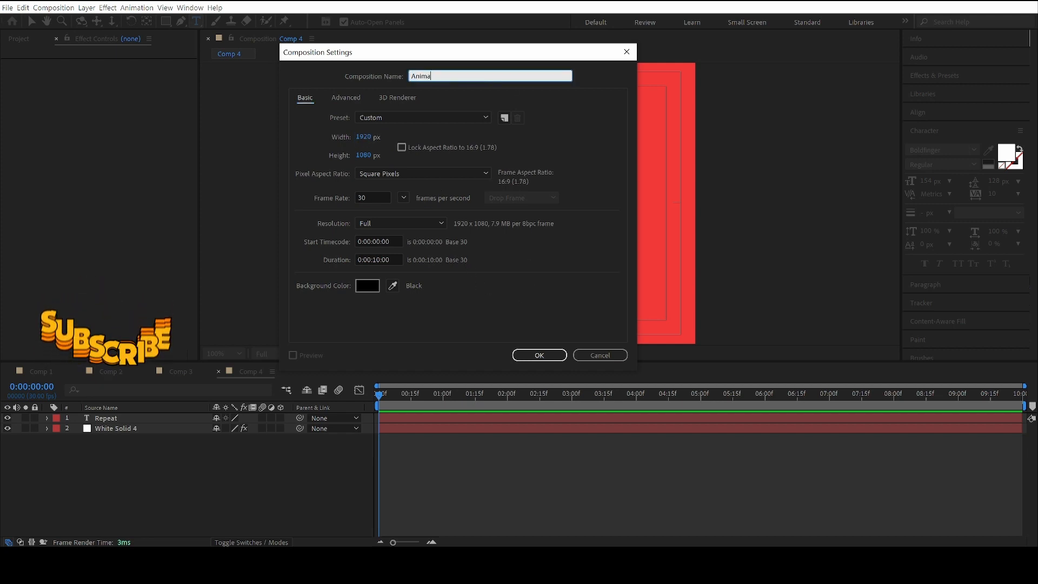
text(tion)
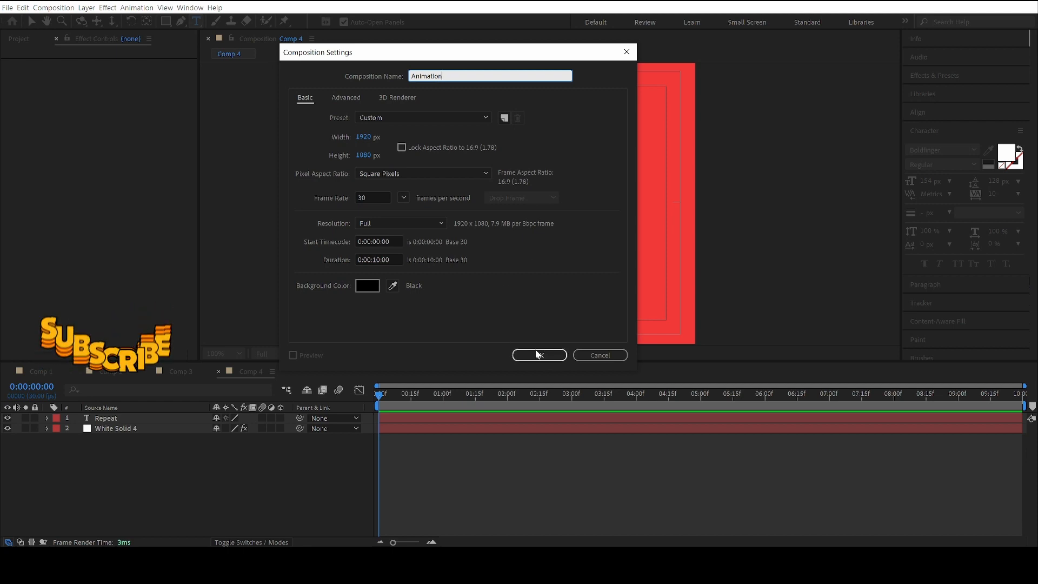
click(538, 354)
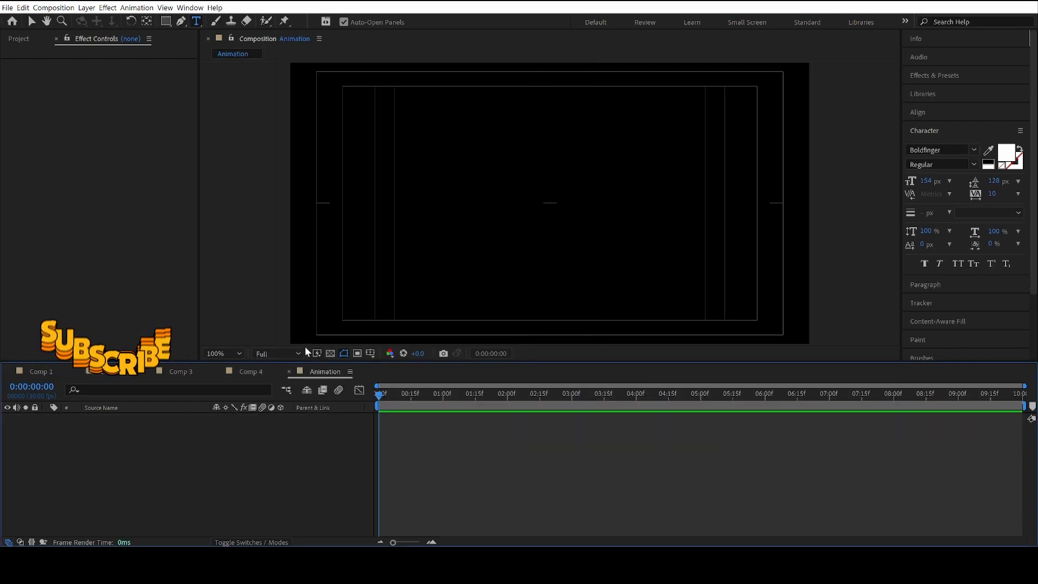
- Hide the title/action safe guides and add Comp 1 as a layer in the Animation composition
click(371, 353)
click(392, 364)
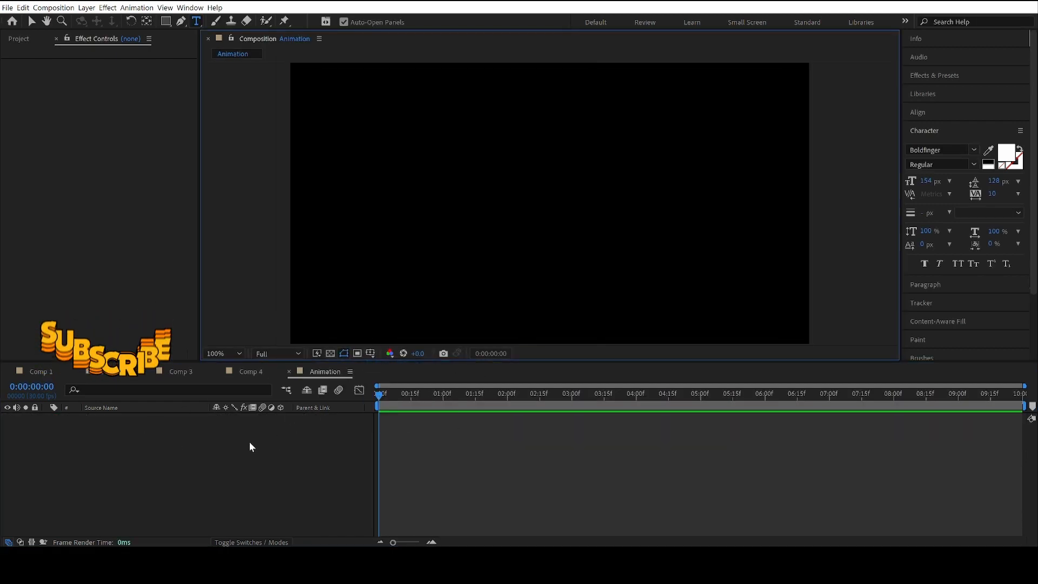
click(20, 39)
drag(50, 183, 86, 431)
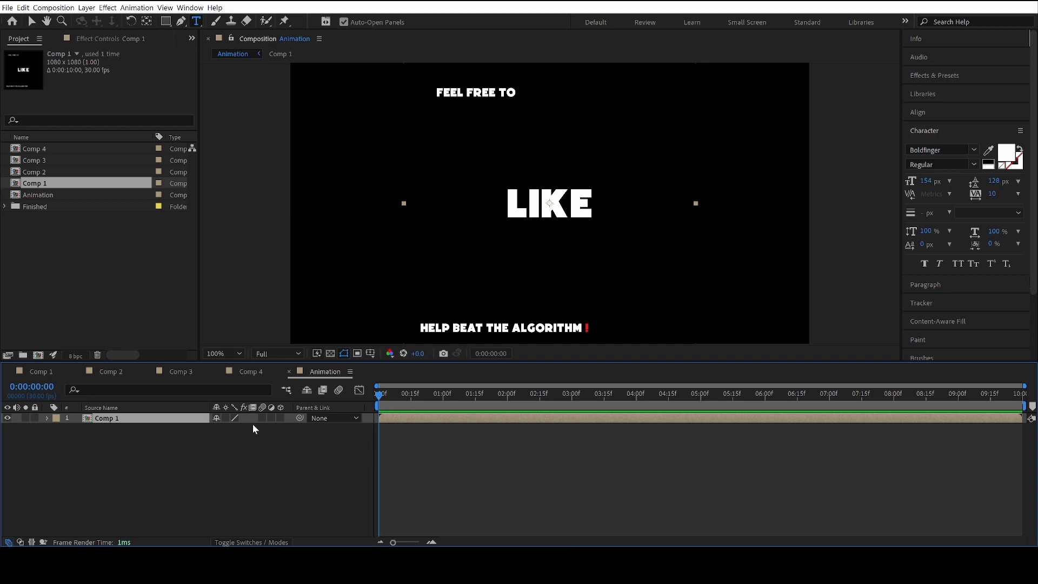
- Add a null object to the Animation composition above the Comp 1 layer
right_click(203, 468)
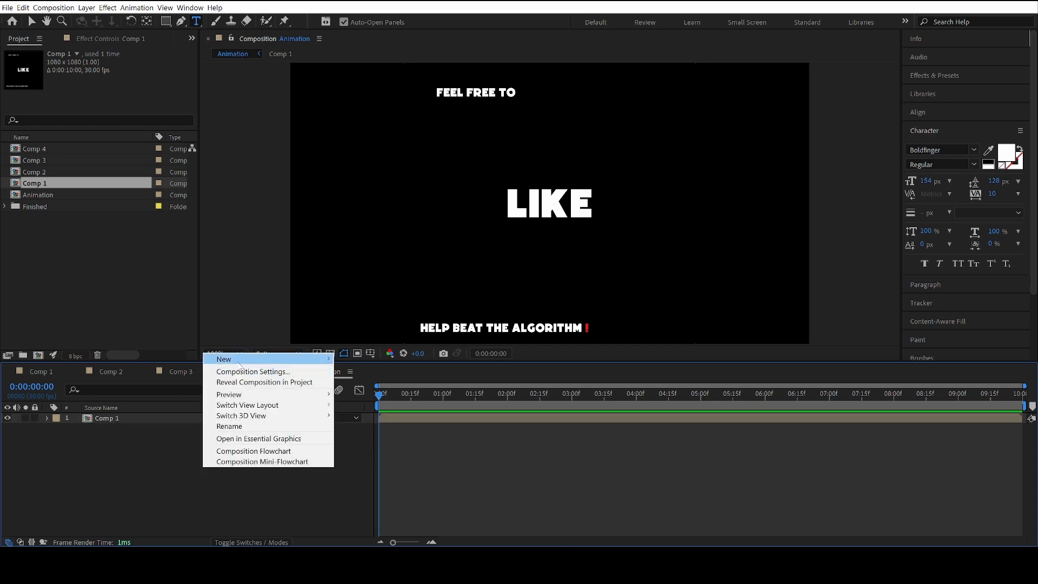
mouse_move(271, 359)
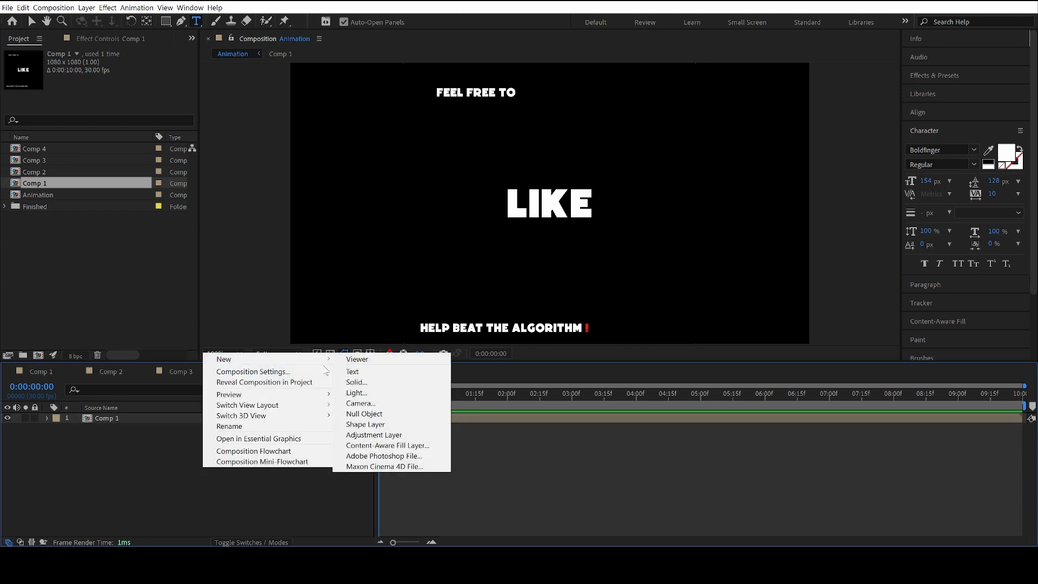
click(372, 417)
- Add a two-node camera with a 120 mm focal length to the Animation composition
right_click(145, 465)
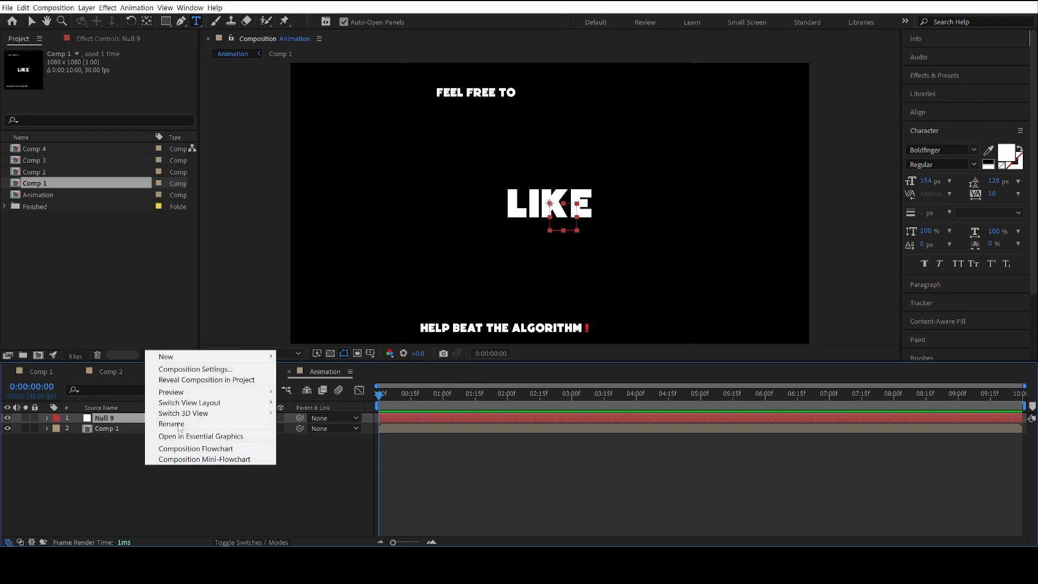
mouse_move(216, 357)
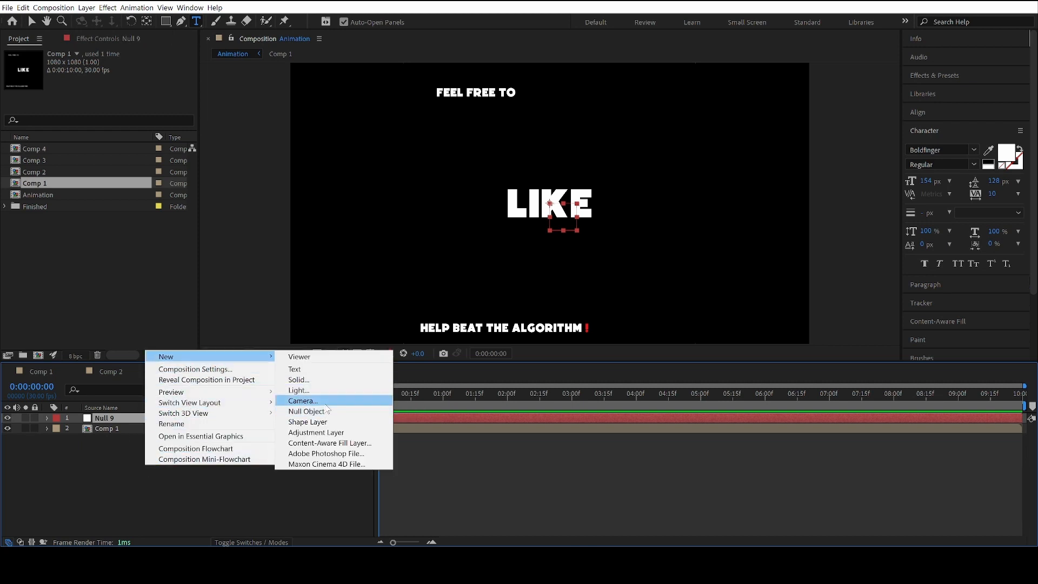
click(305, 406)
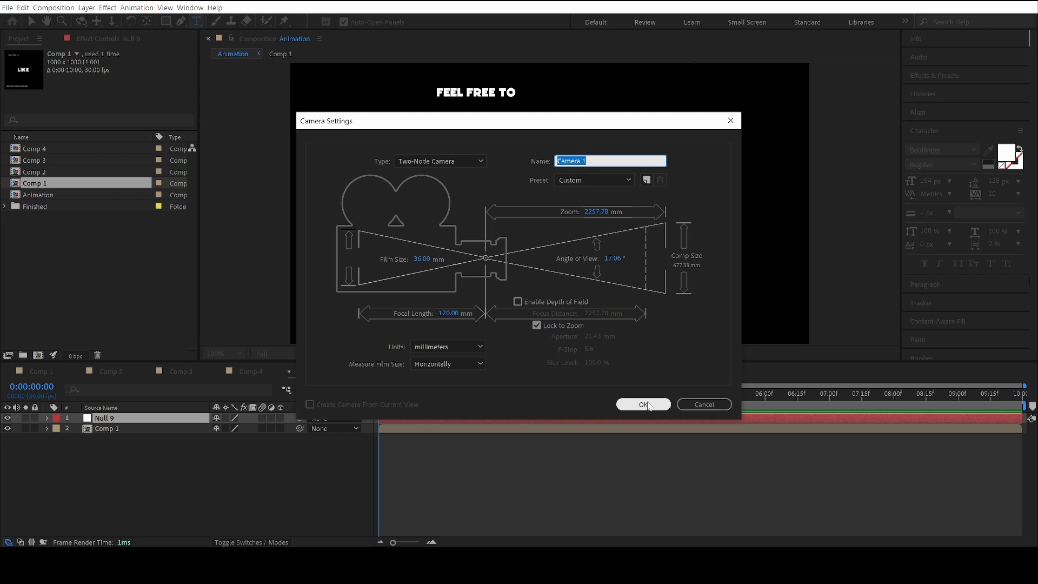
click(644, 405)
click(627, 324)
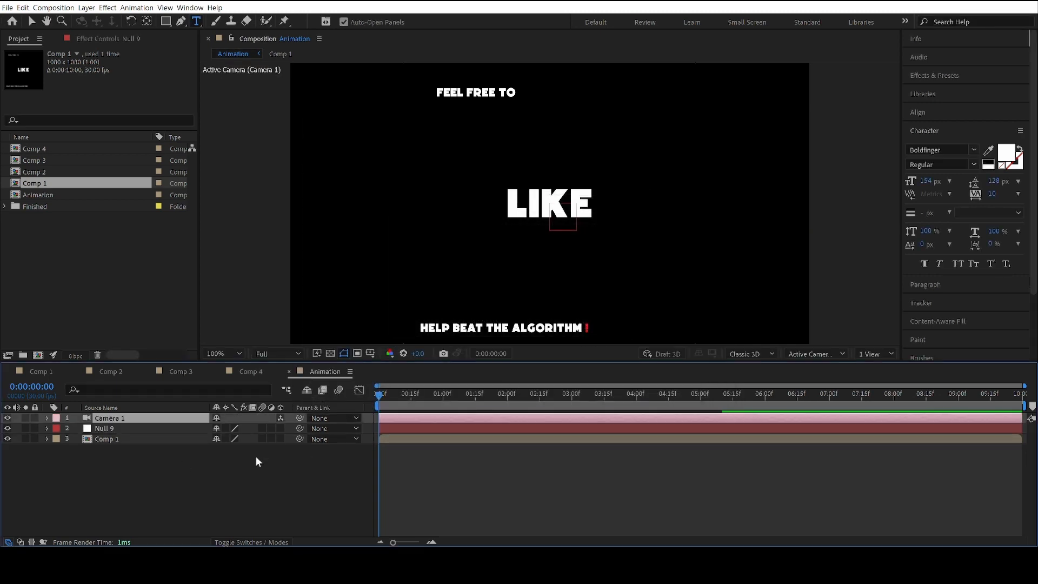
- Make the null and Comp 1 layers 3D and parent Comp 1 to the null
click(123, 464)
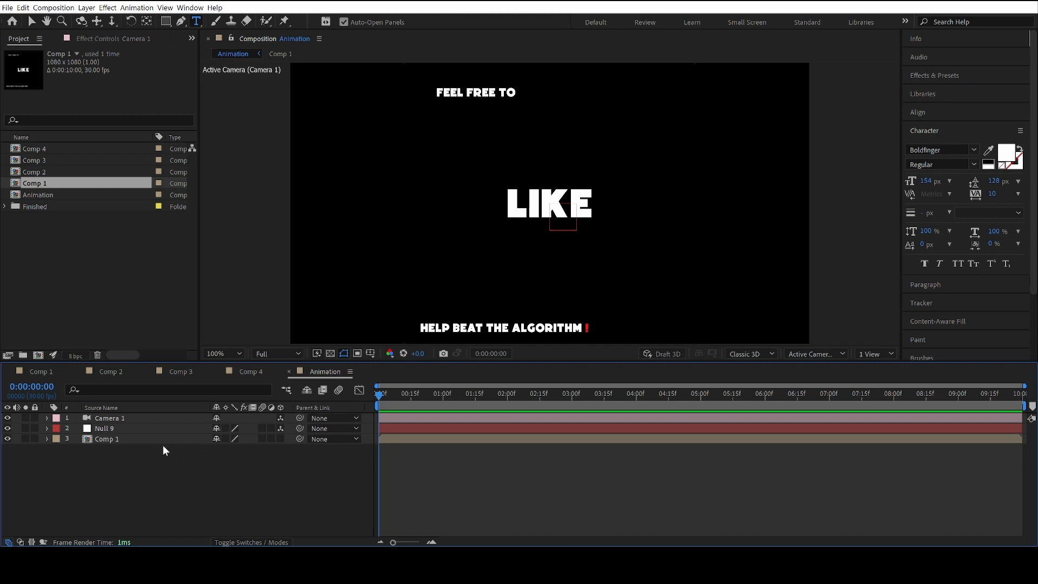
click(280, 438)
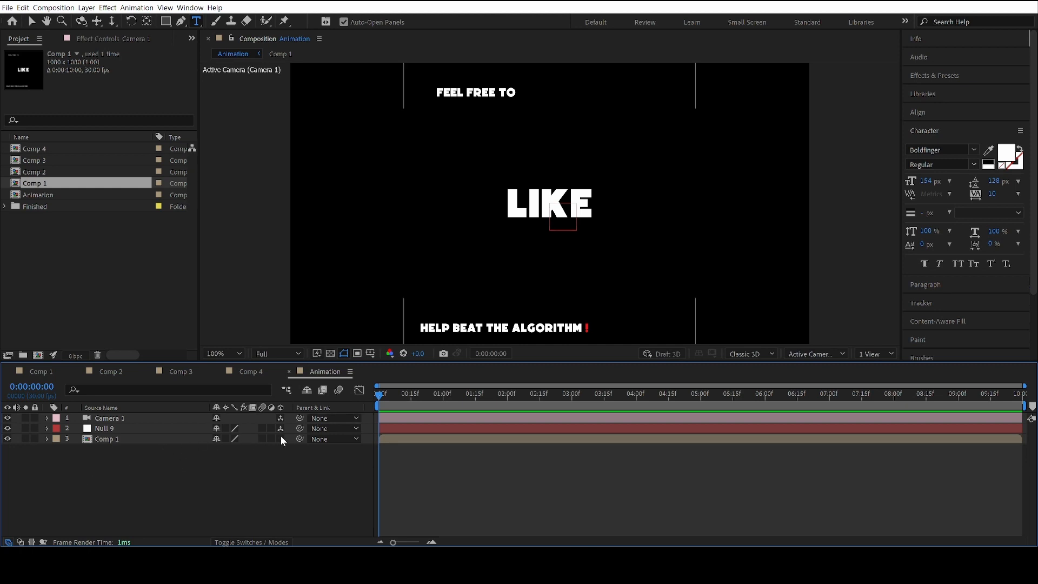
click(317, 439)
click(343, 473)
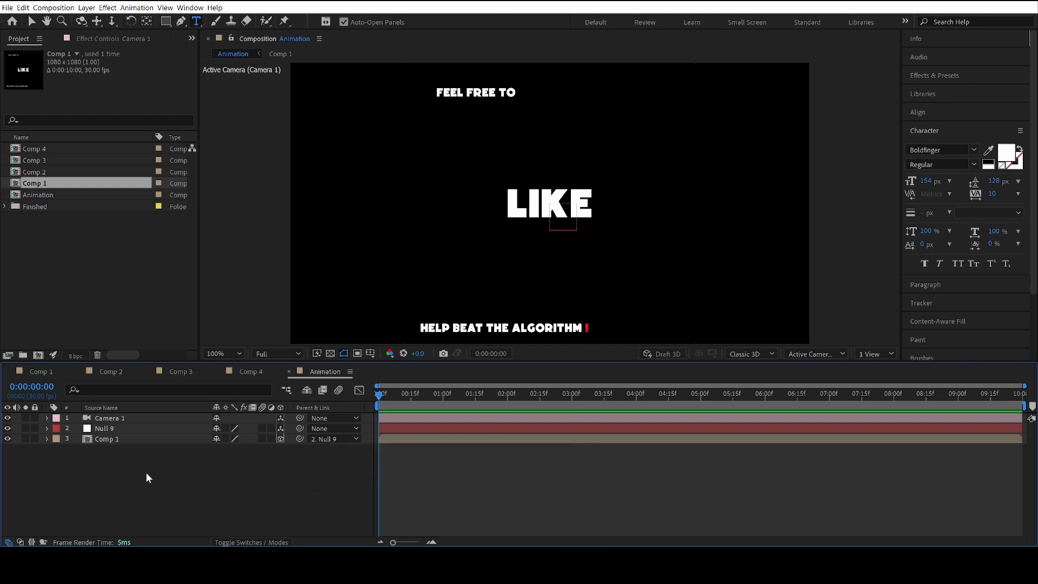
- Add Comp 2 below Comp 1 in the Animation composition and make it a 3D layer
click(45, 172)
drag(40, 173, 92, 472)
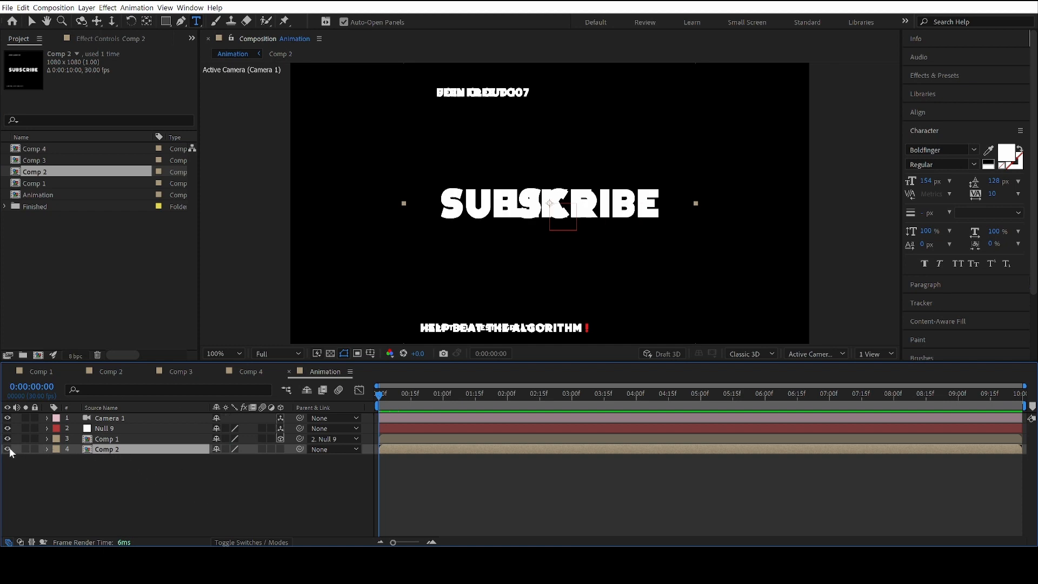
click(281, 449)
- Switch the 3D view to Custom View 1 and turn on the transparency grid
click(811, 354)
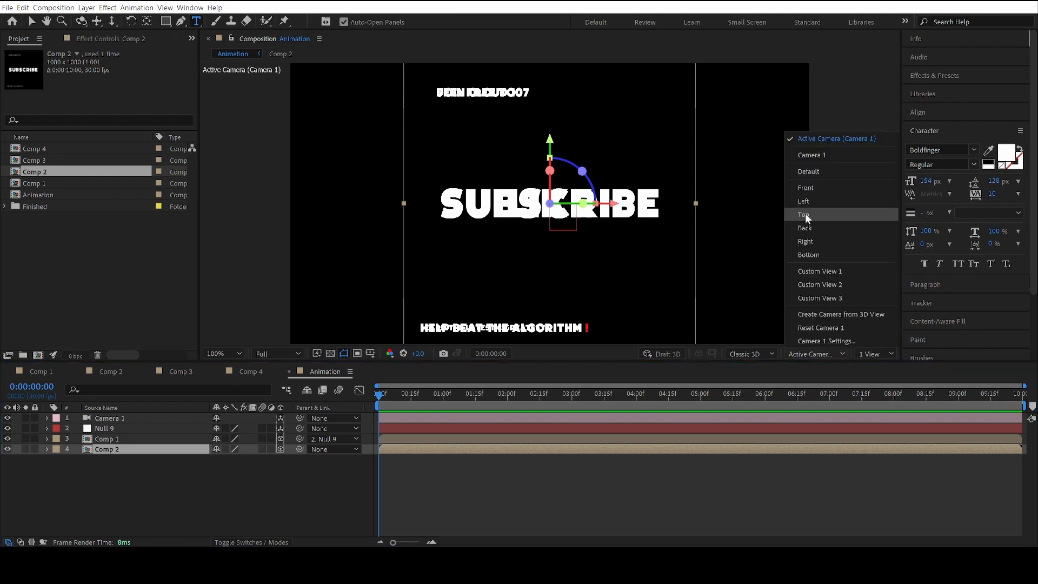
click(820, 272)
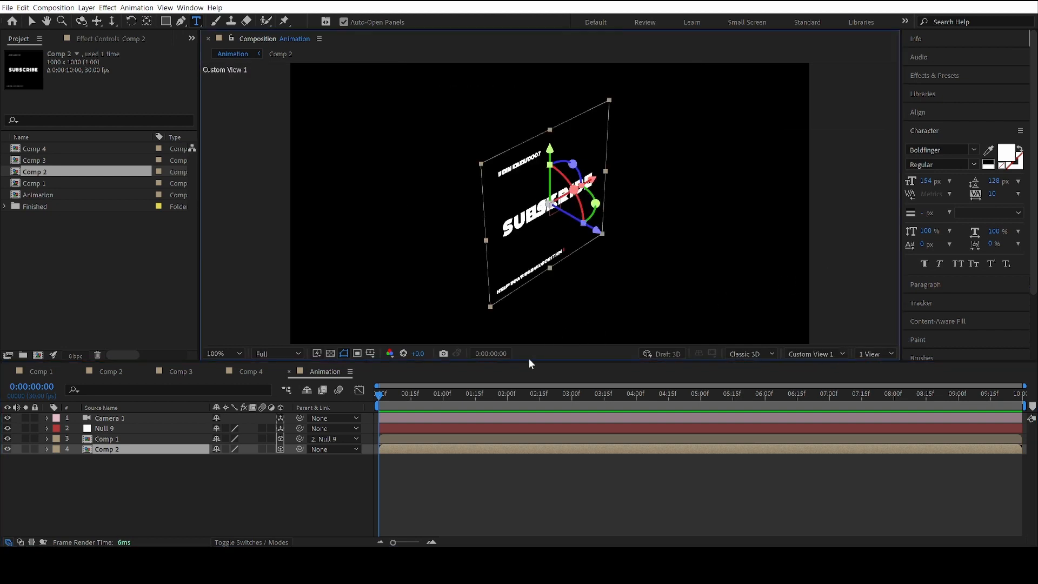
click(330, 354)
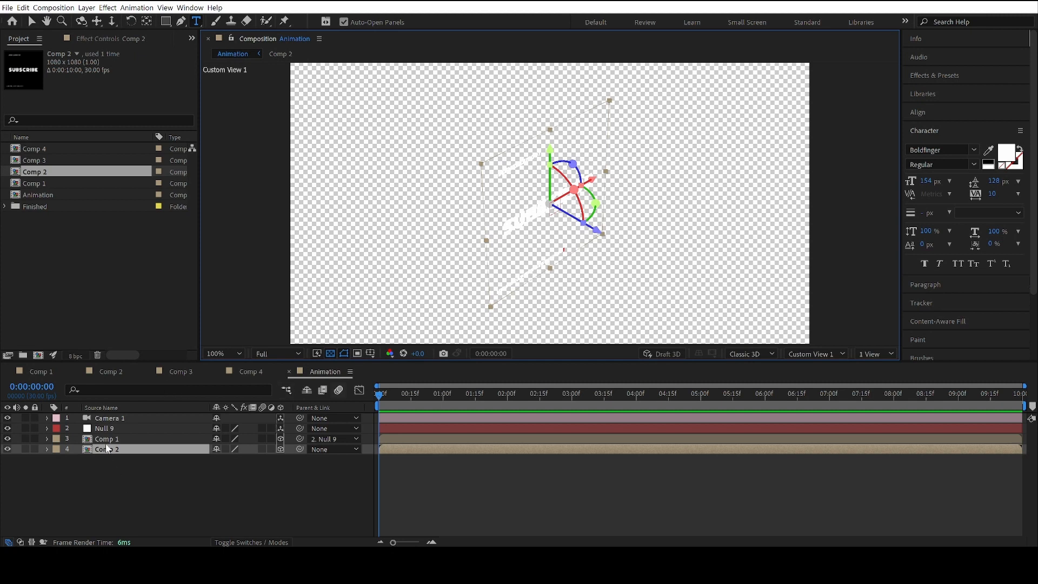
- Copy the red-filled White Solid 4 from Comp 4 into Comp 1 and place it below all the text layers
click(38, 373)
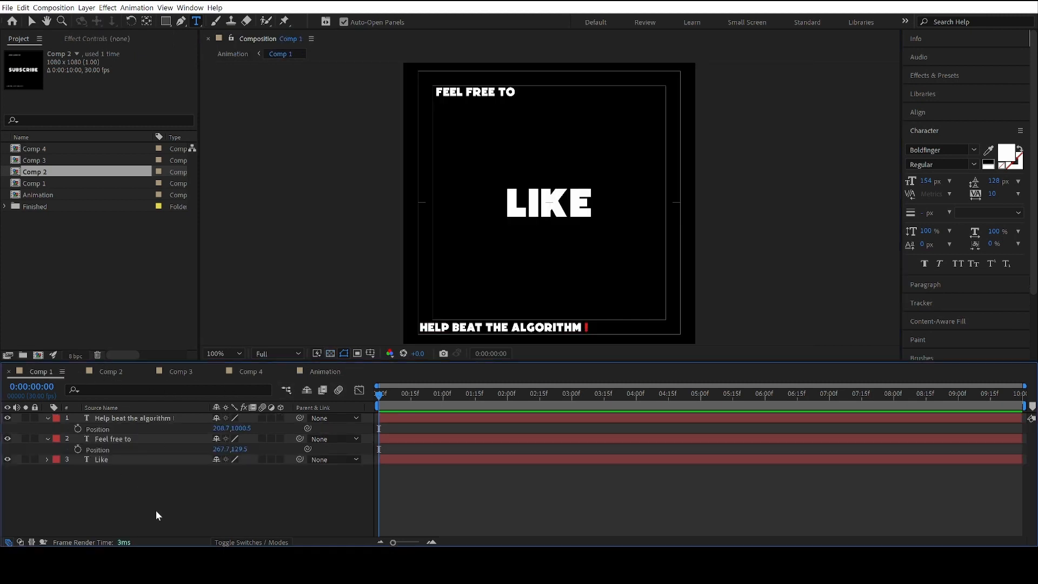
click(271, 371)
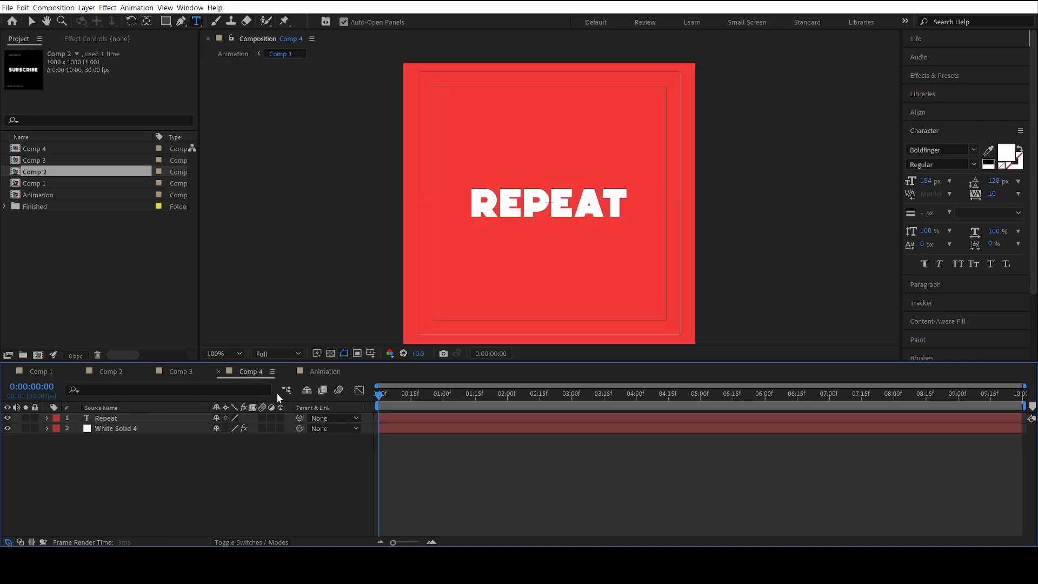
click(135, 430)
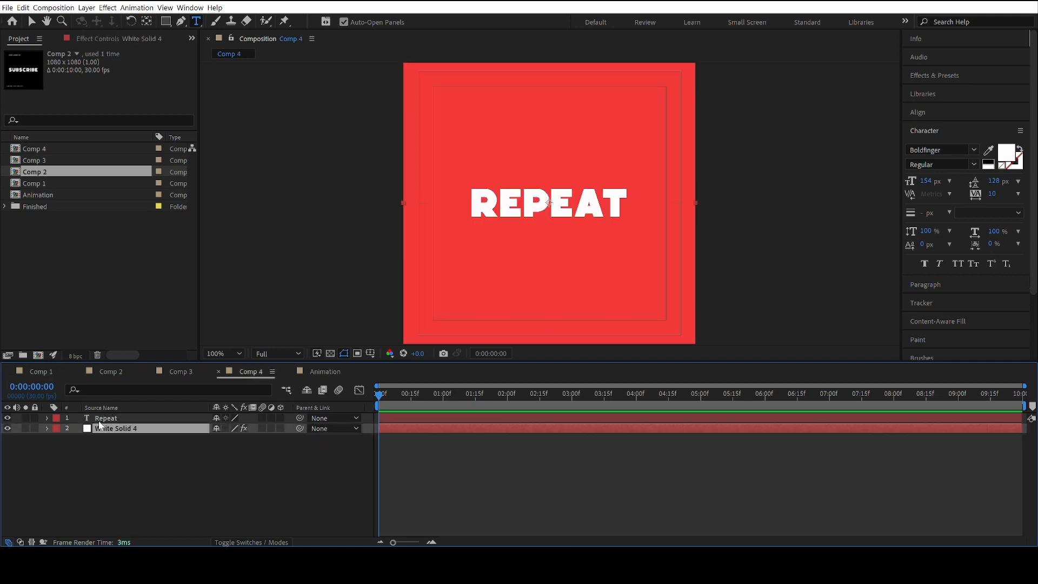
click(32, 371)
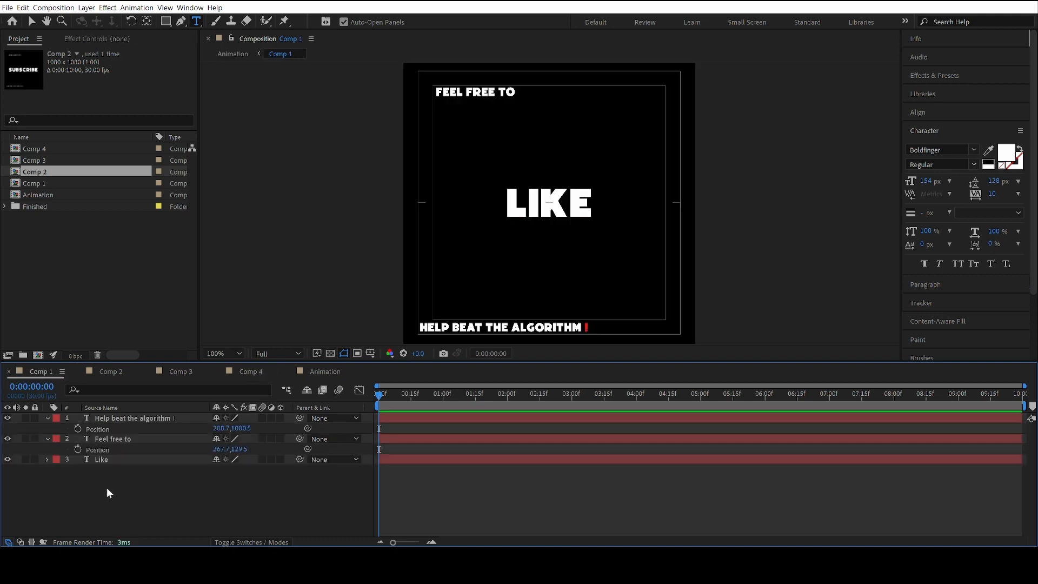
key(ctrl+v)
drag(112, 418, 114, 484)
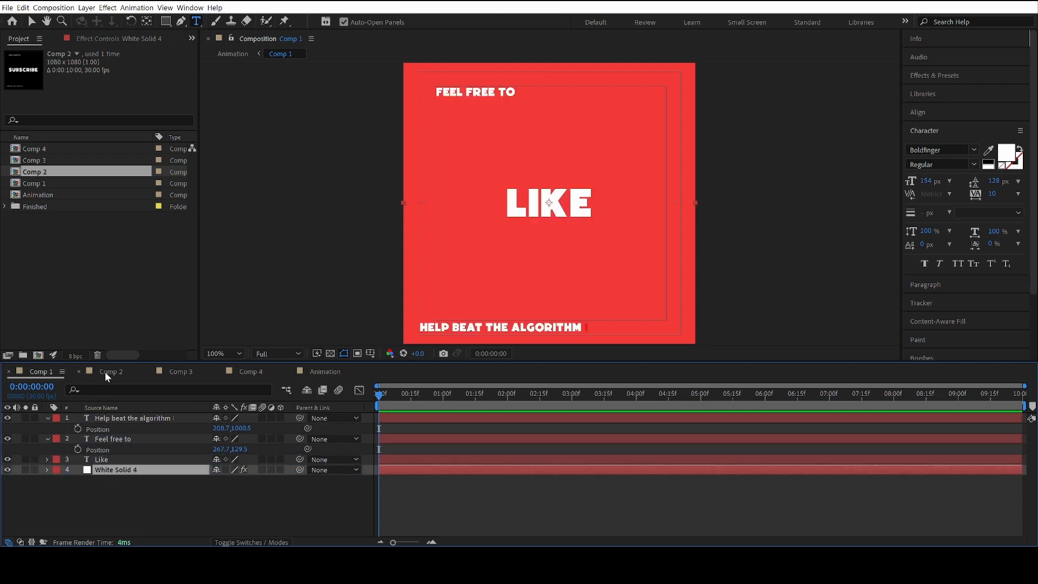
- Paste the copied red solid into Comp 2 and move it below all the other layers
click(105, 372)
key(ctrl+v)
drag(125, 418, 113, 489)
click(161, 373)
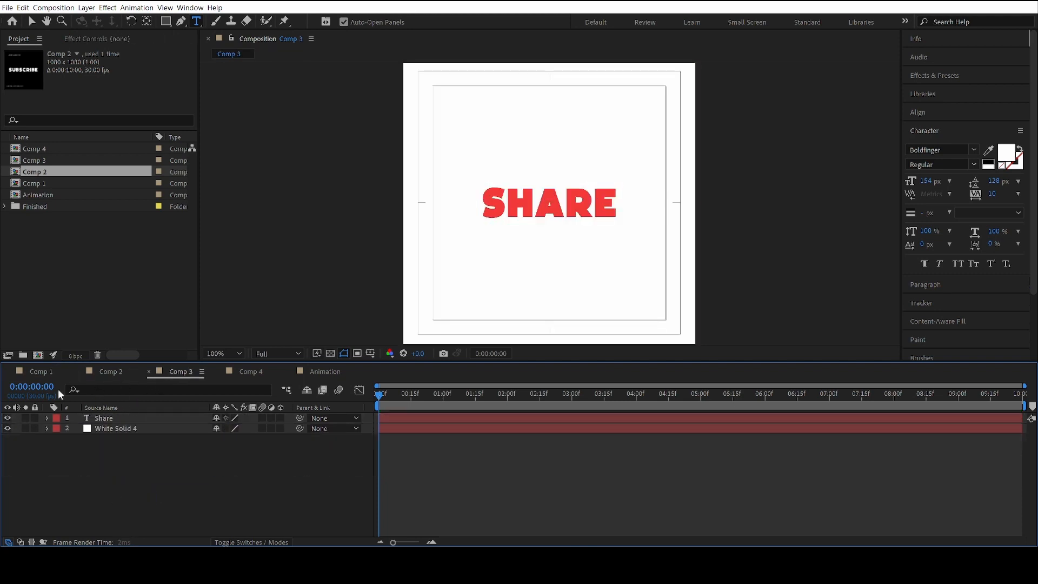
click(37, 371)
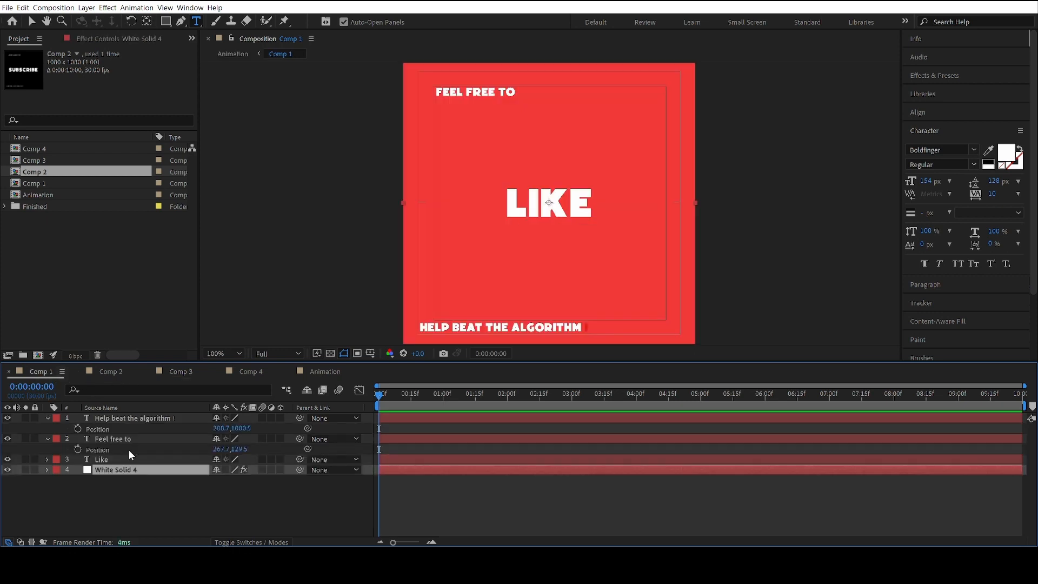
scroll(114, 373, down, 3)
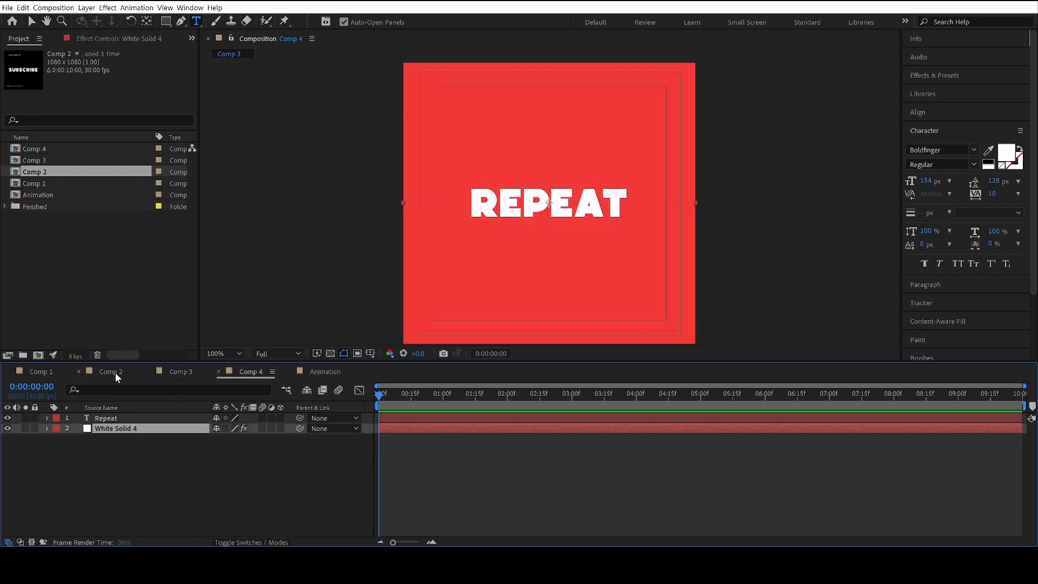
scroll(115, 374, up, 3)
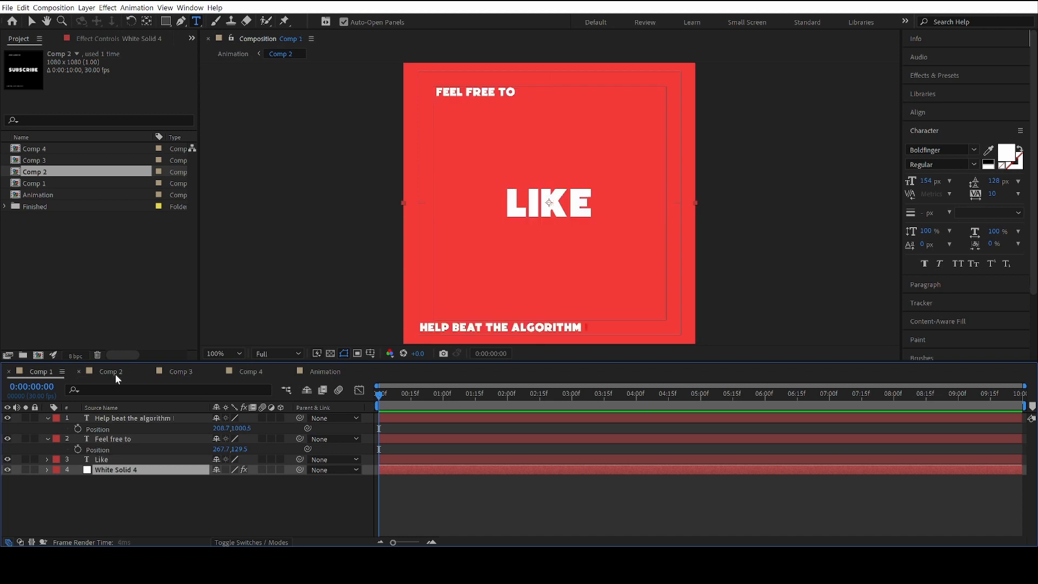
scroll(115, 374, down, 4)
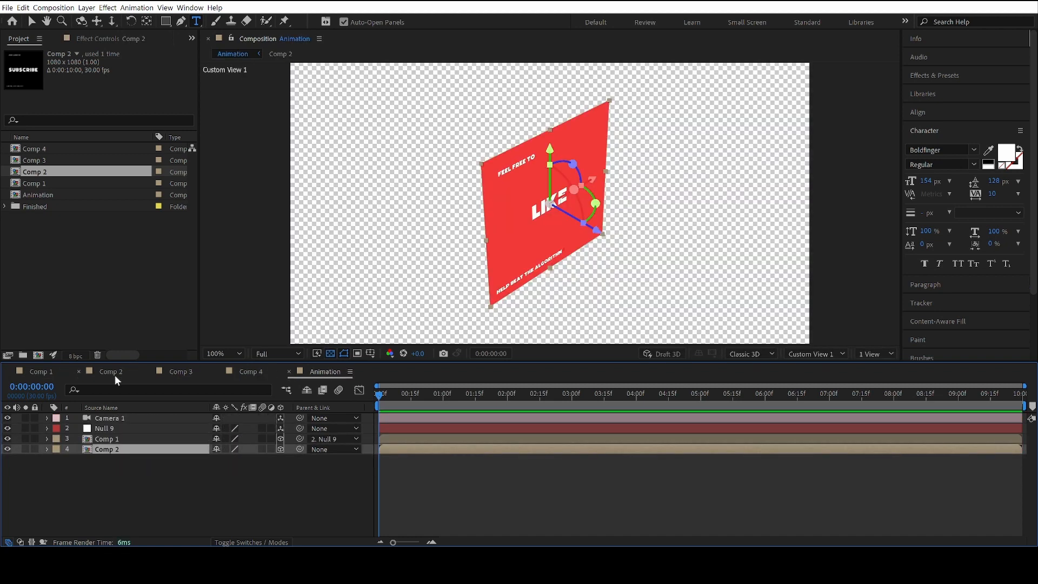
scroll(115, 375, up, 1)
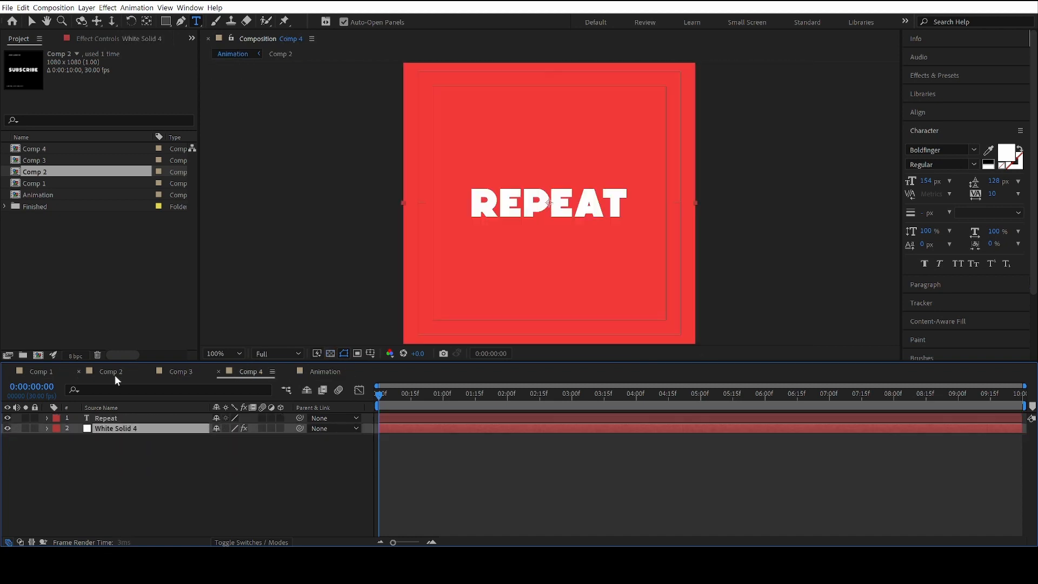
- Apply the Fill effect to White Solid 4 in Comp 3
click(195, 373)
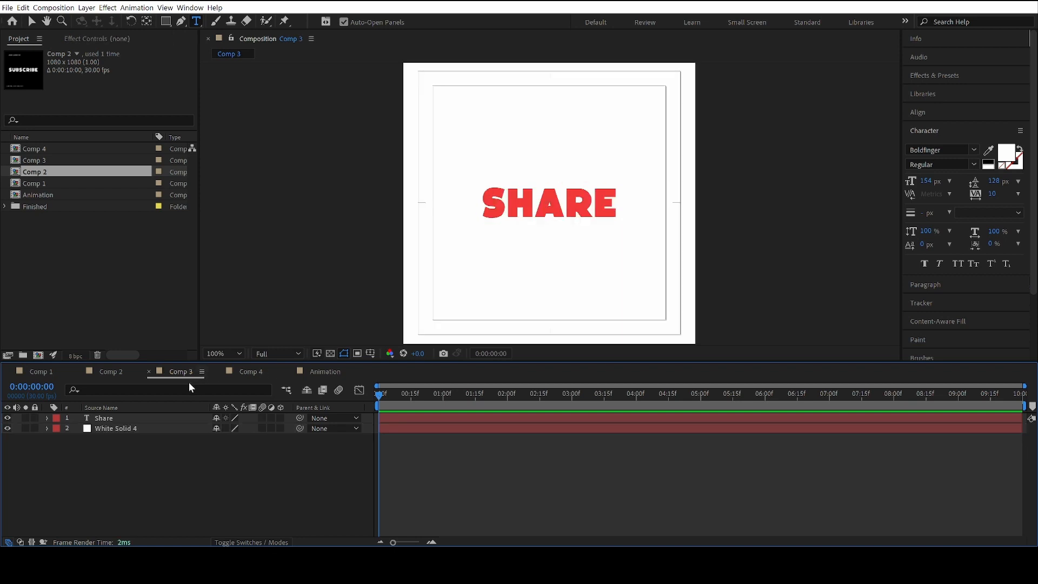
click(119, 428)
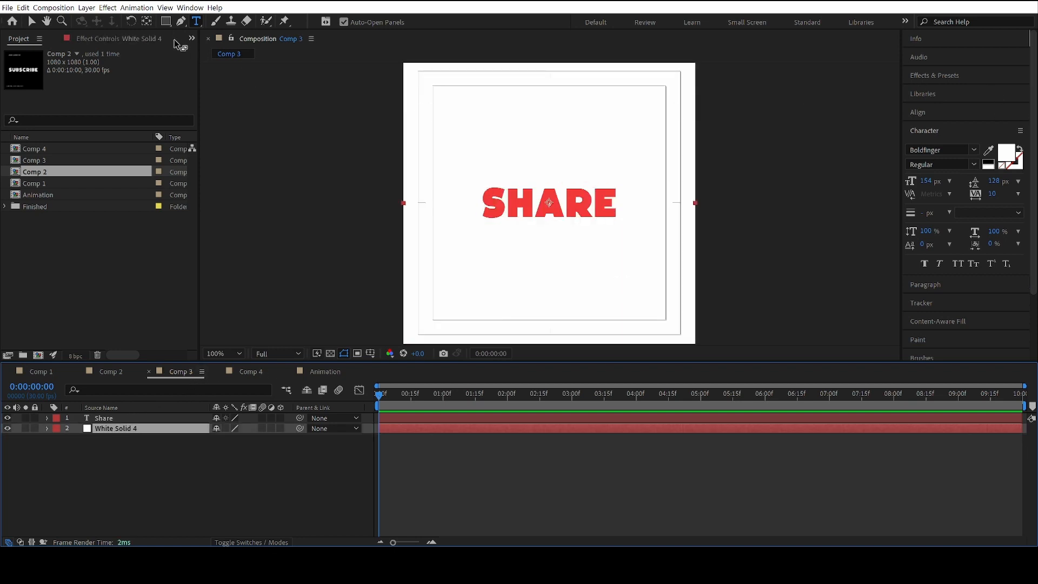
click(146, 39)
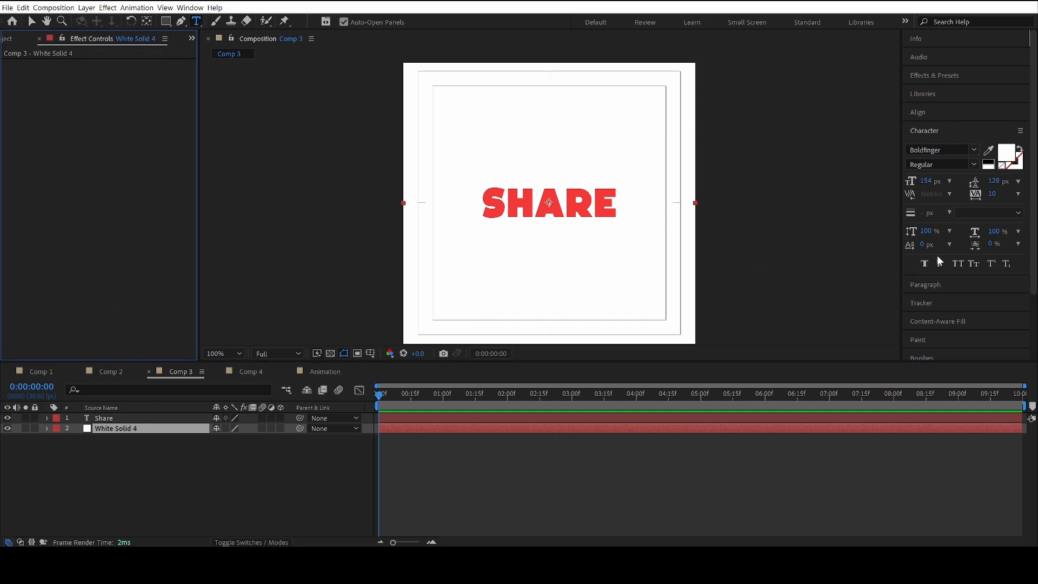
click(947, 82)
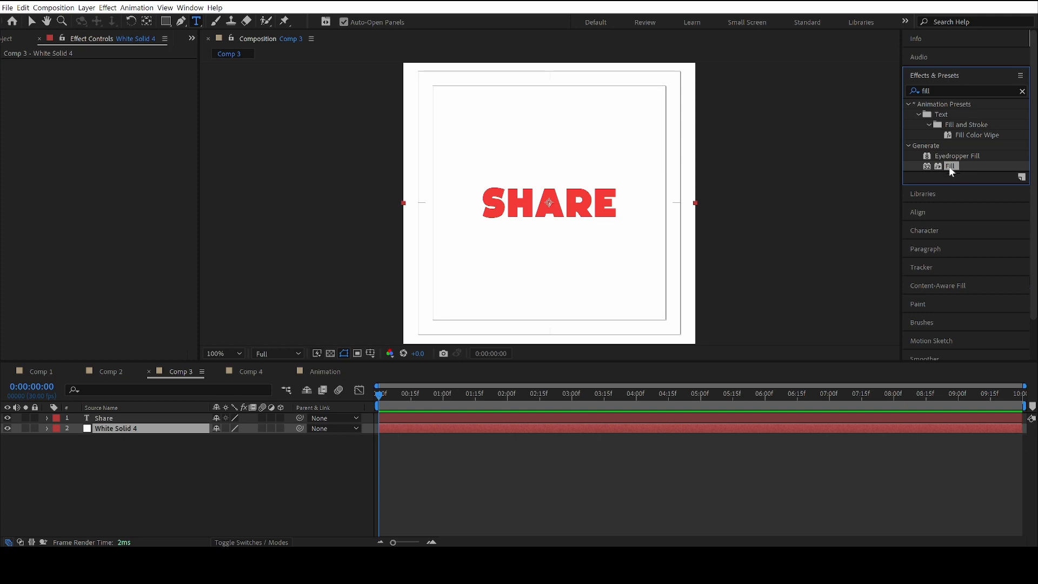
drag(949, 167, 112, 427)
- Set the Fill effect's colour on Comp 3's White Solid 4 to black
click(116, 96)
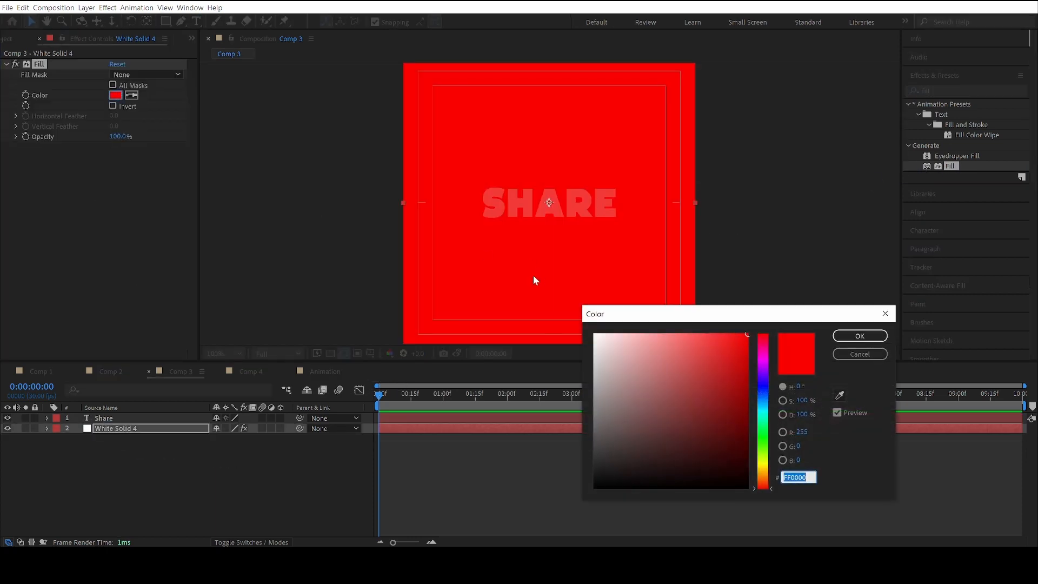
drag(621, 476, 594, 488)
click(860, 336)
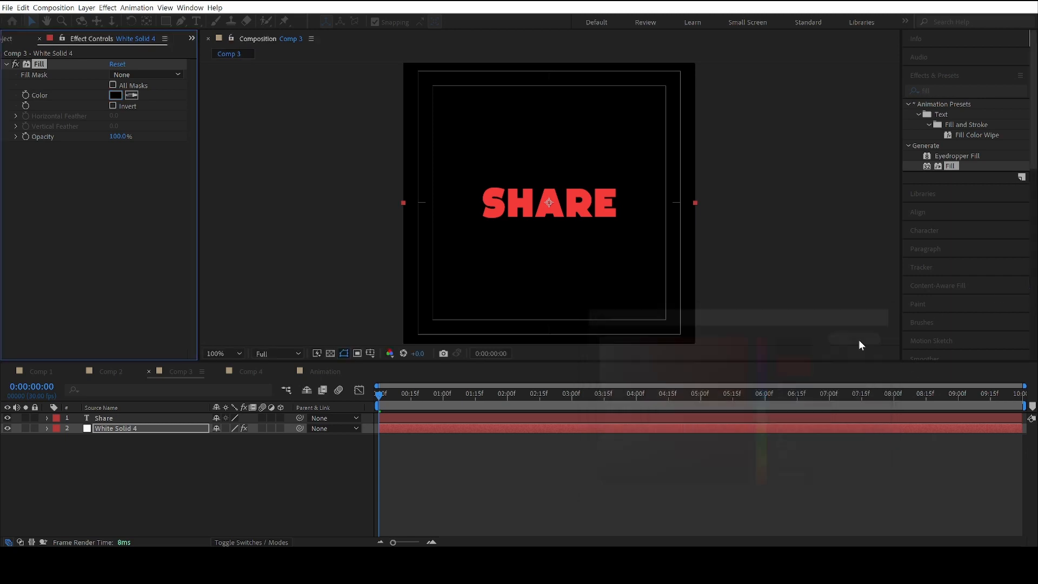
click(303, 460)
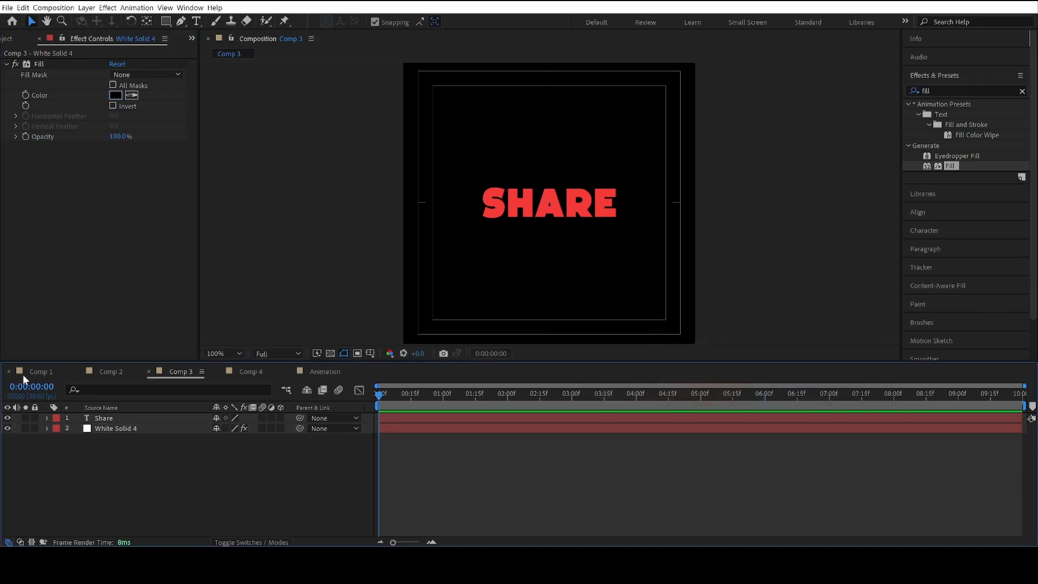
- In the Animation composition's Default 3D view, move Comp 2's anchor point horizontally to the square's right edge
click(314, 369)
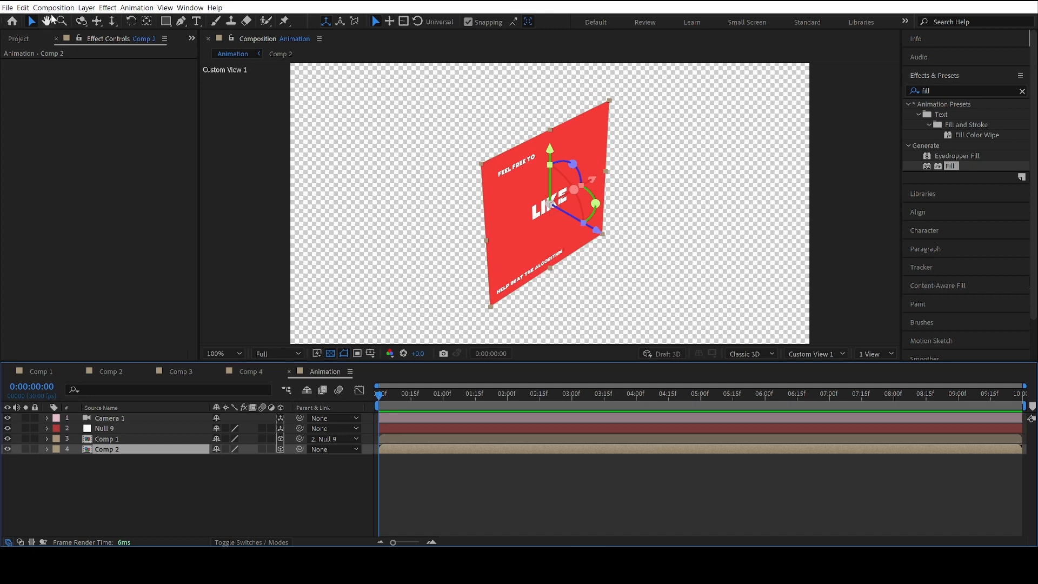
click(82, 21)
drag(667, 204, 539, 187)
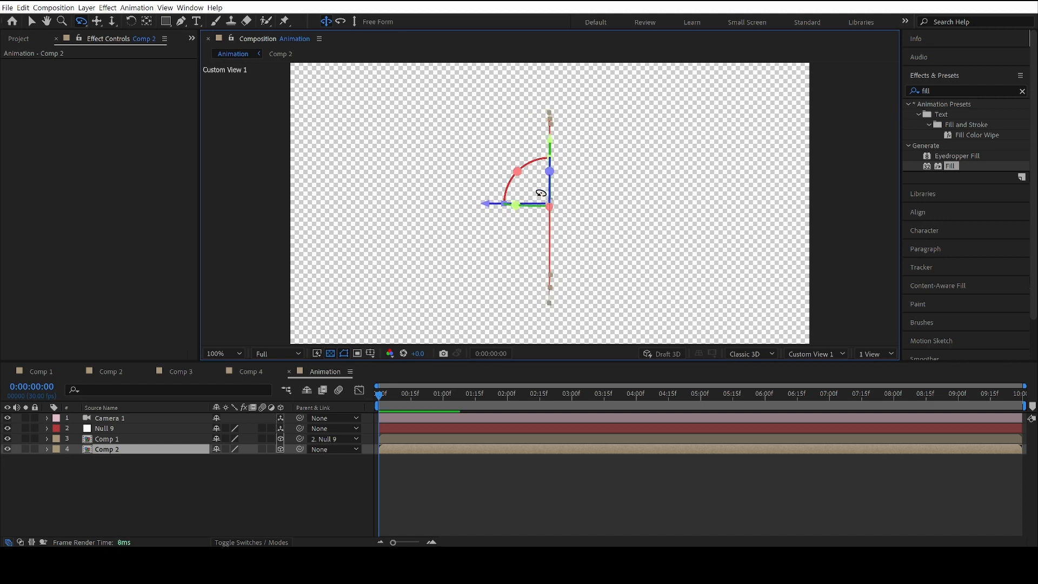
mouse_move(611, 265)
mouse_down()
mouse_move(695, 248)
mouse_move(688, 267)
mouse_move(621, 269)
mouse_up()
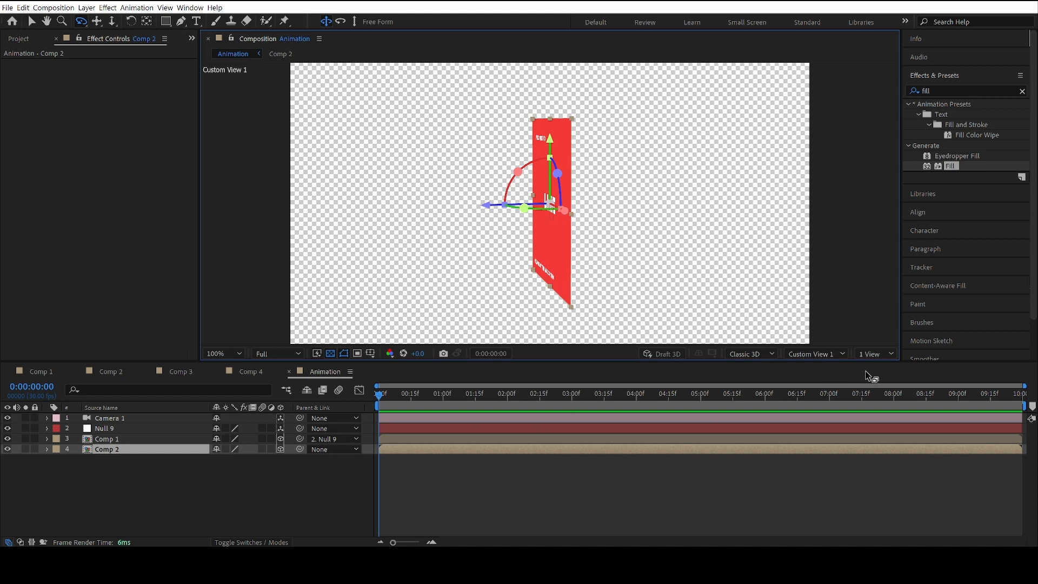
click(813, 355)
click(818, 171)
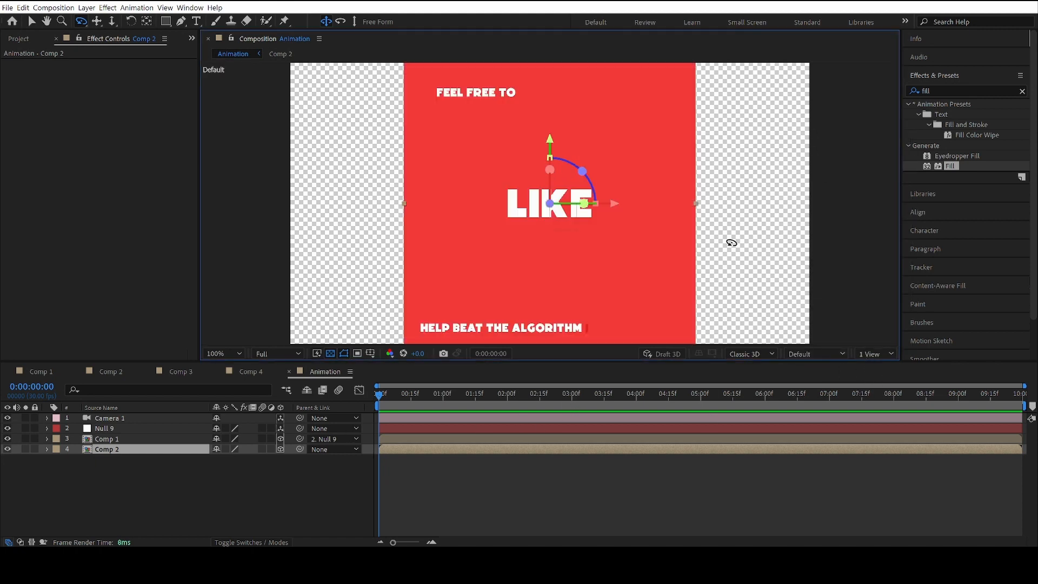
click(120, 450)
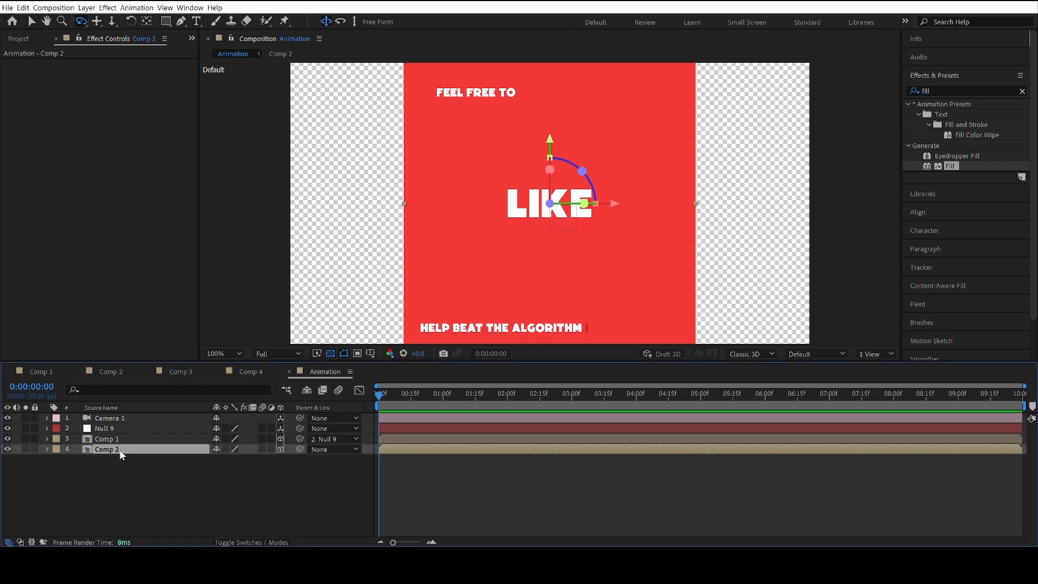
click(147, 20)
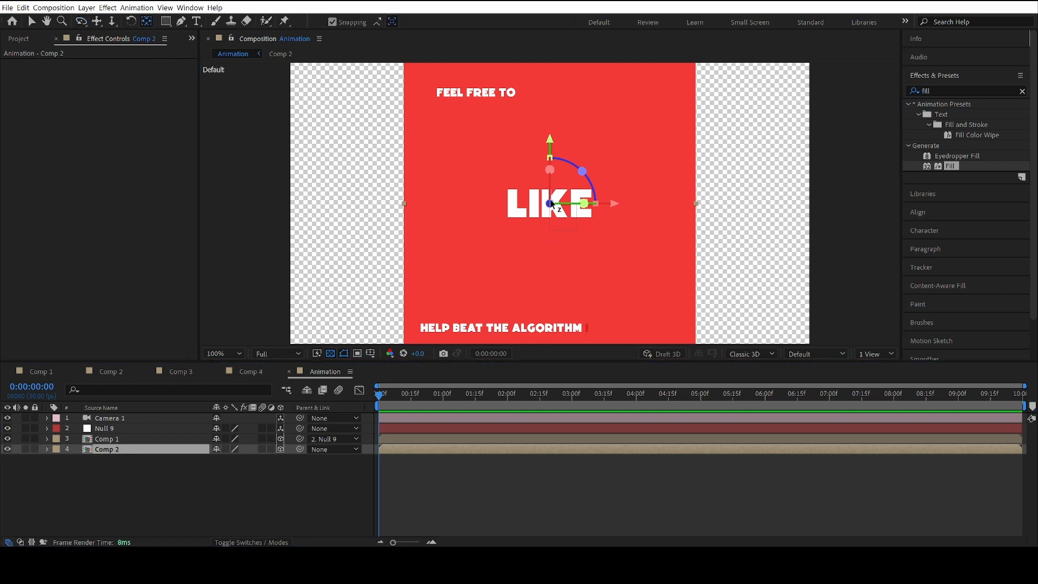
drag(611, 202, 758, 205)
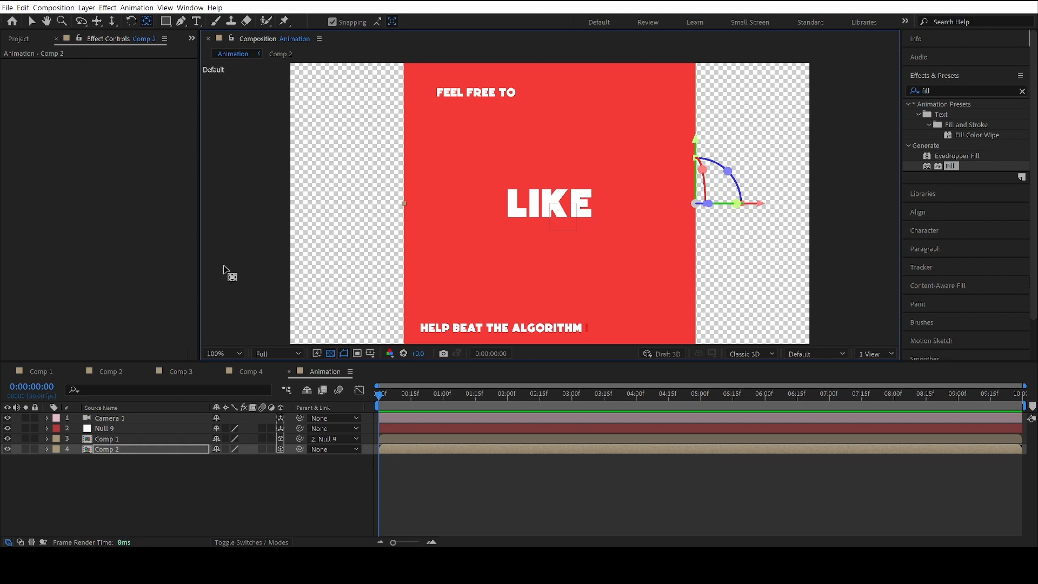
- Switch to Custom View 1 and set Comp 2's Y orientation to 90°
click(802, 354)
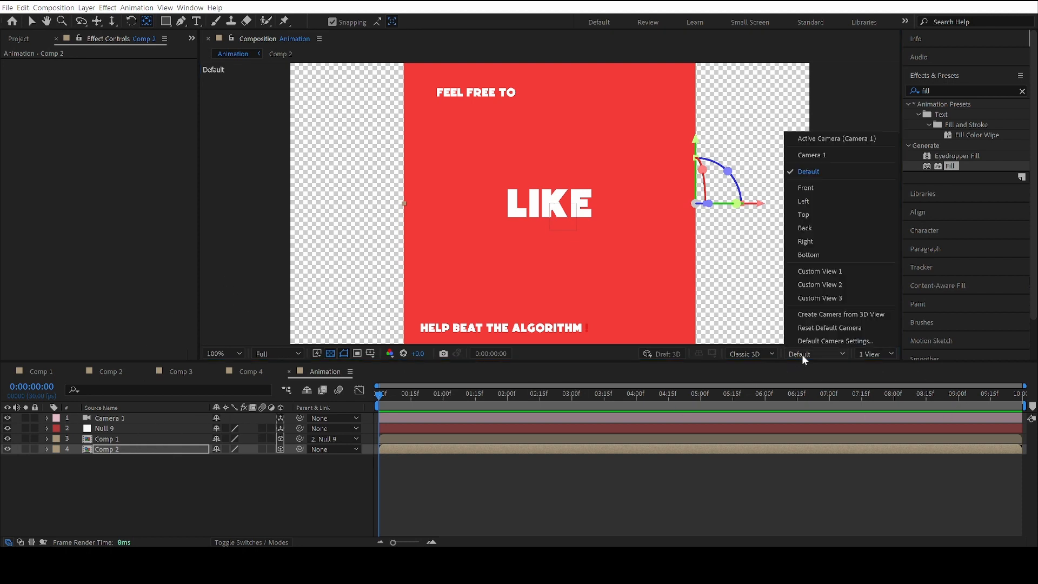
click(828, 280)
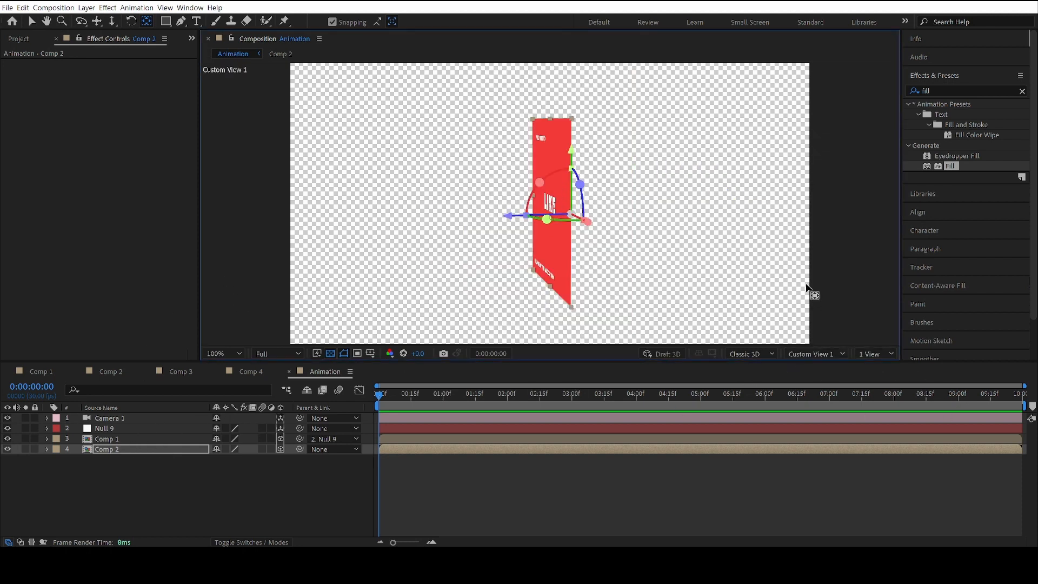
click(126, 449)
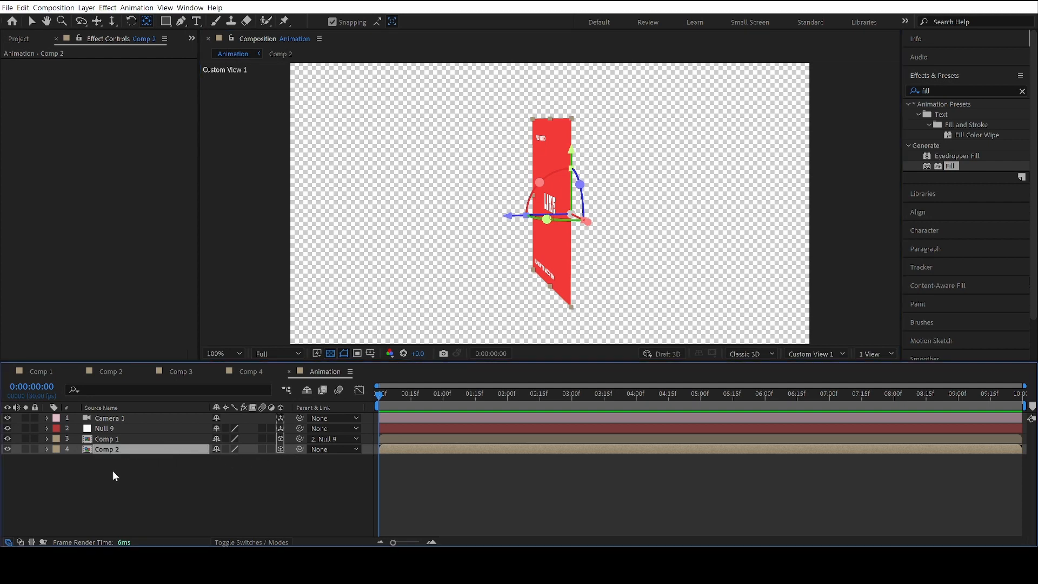
key(p)
key(r)
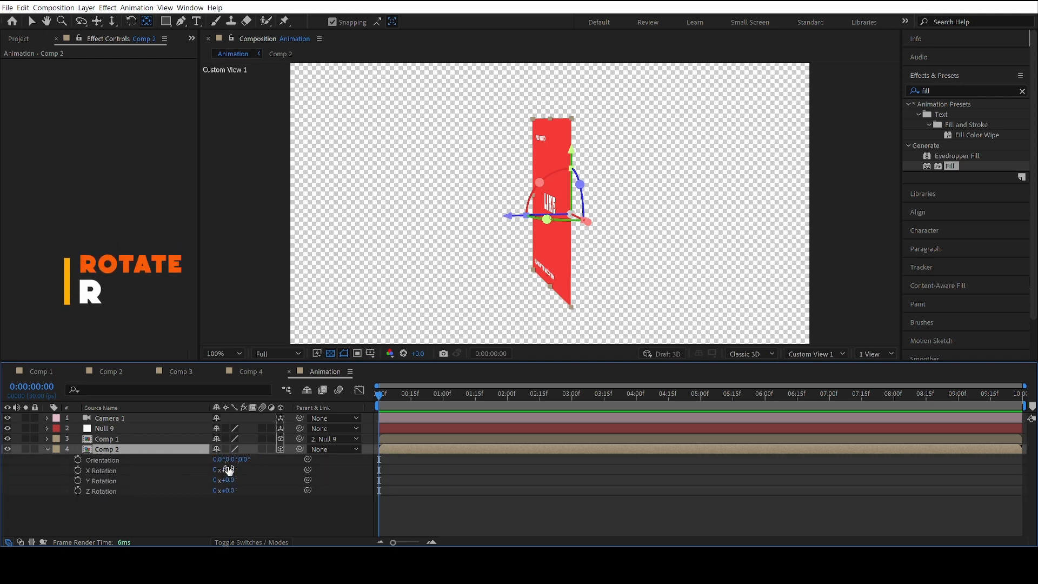
drag(231, 459, 272, 459)
click(233, 459)
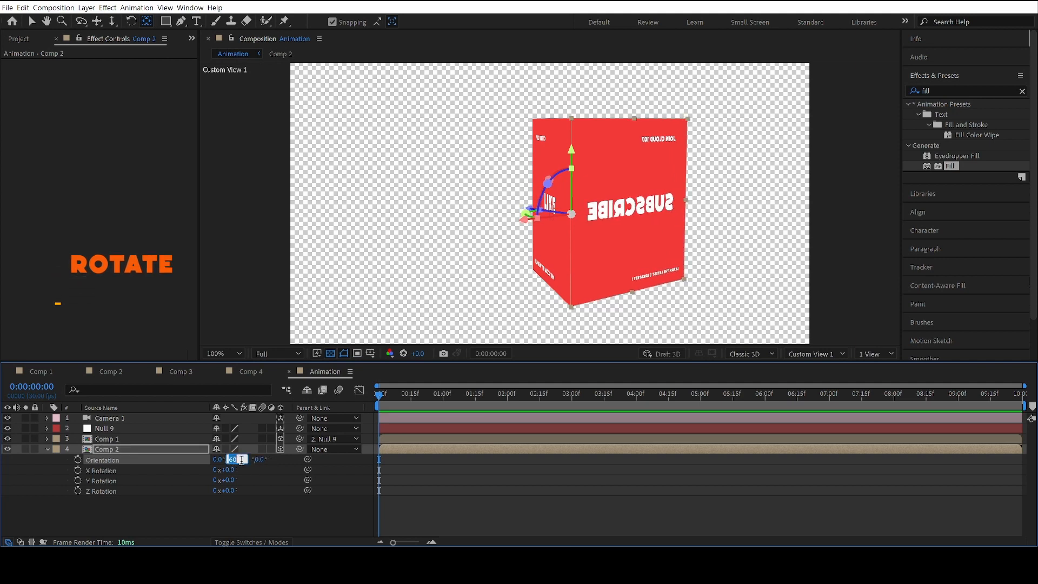
text(90)
key(Return)
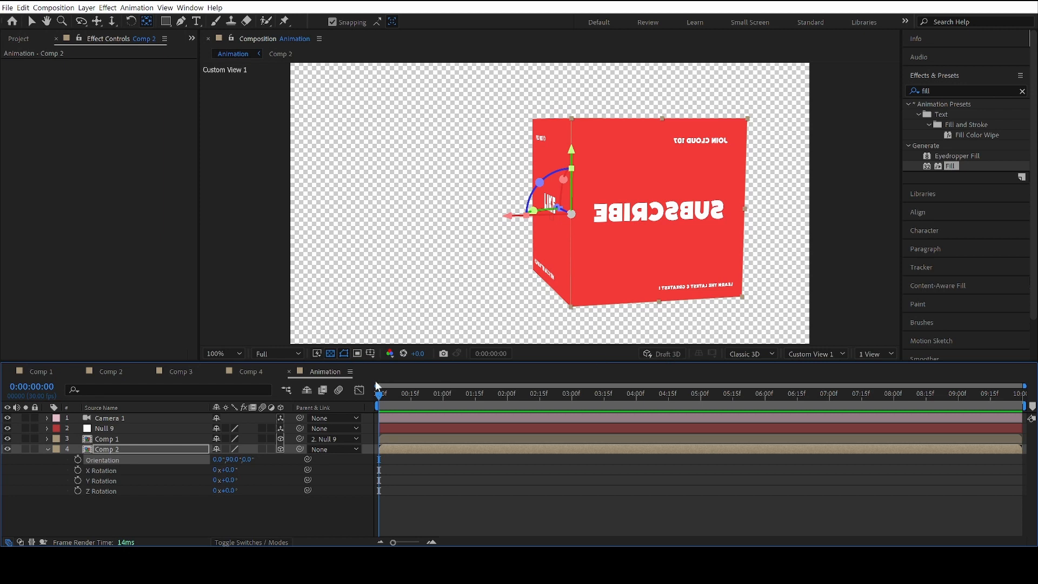
- Centre the anchor point in Comp 2 and set its Y orientation to 270° so the Subscribe text reads correctly
click(106, 450)
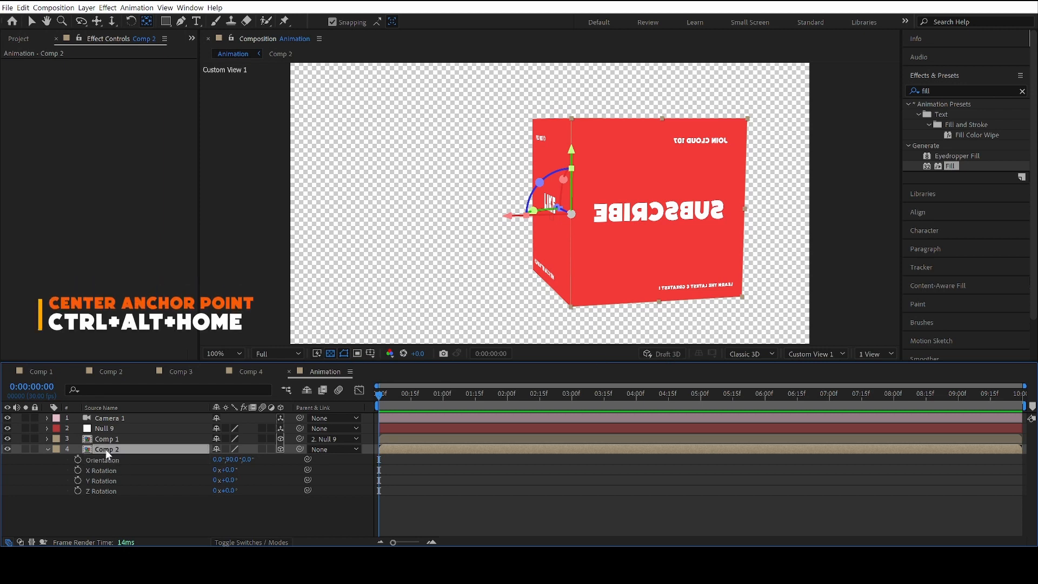
key(ctrl+alt+Home)
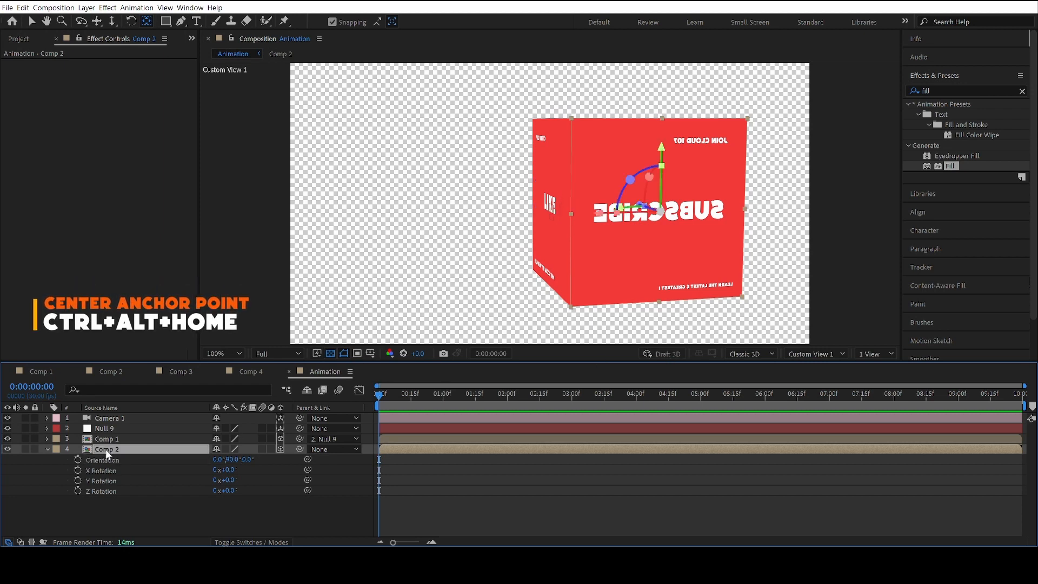
drag(227, 459, 325, 460)
click(233, 460)
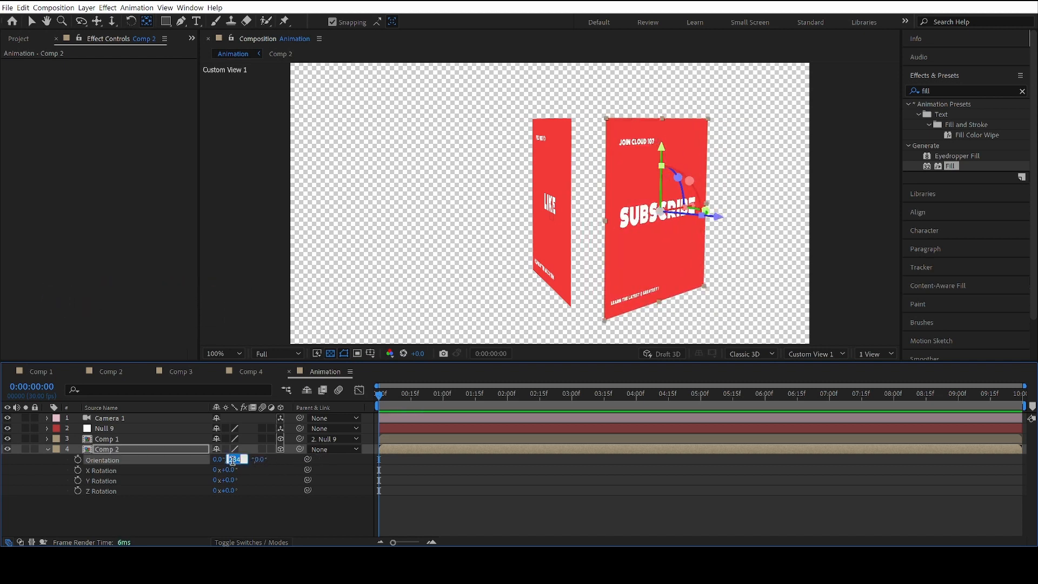
key(Return)
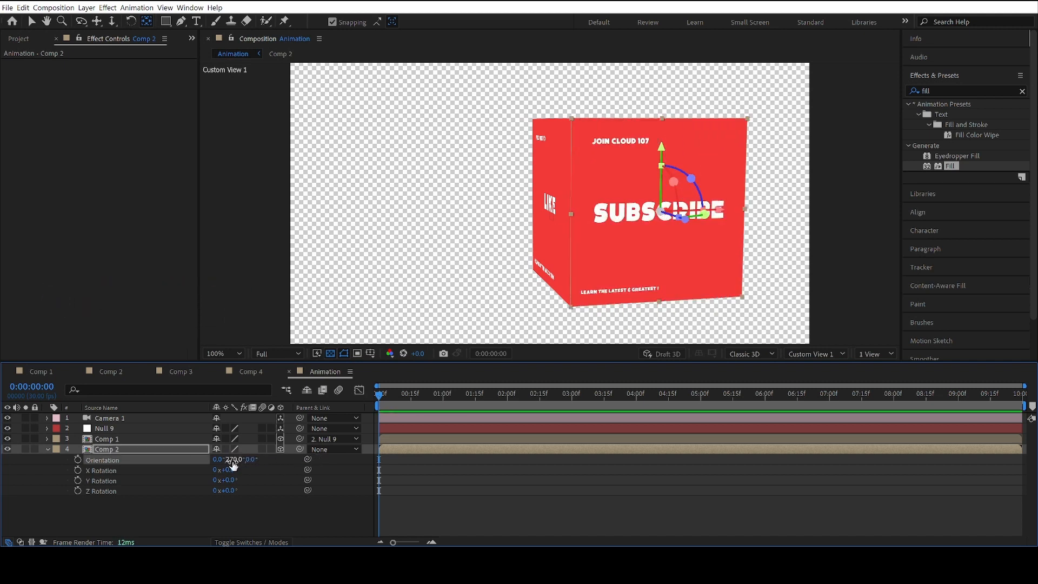
click(234, 514)
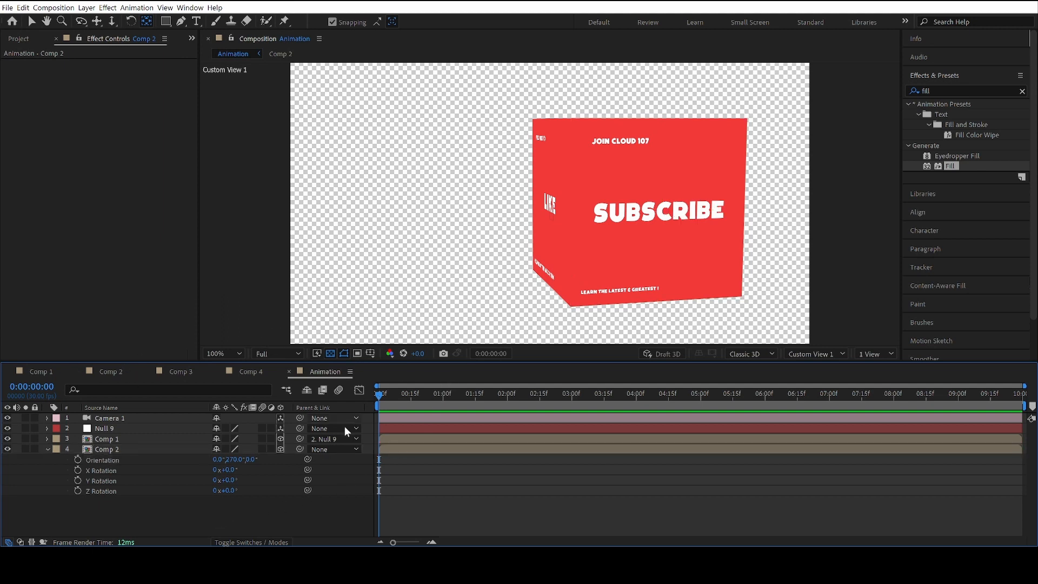
click(47, 449)
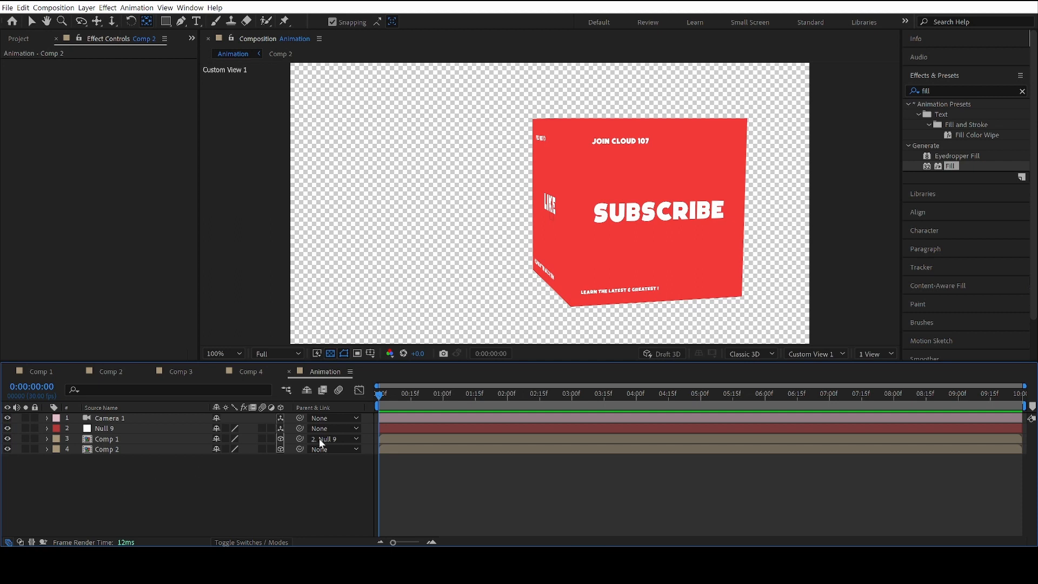
- Duplicate the Comp 1 layer and set the upper copy's Z position to 1080
click(106, 439)
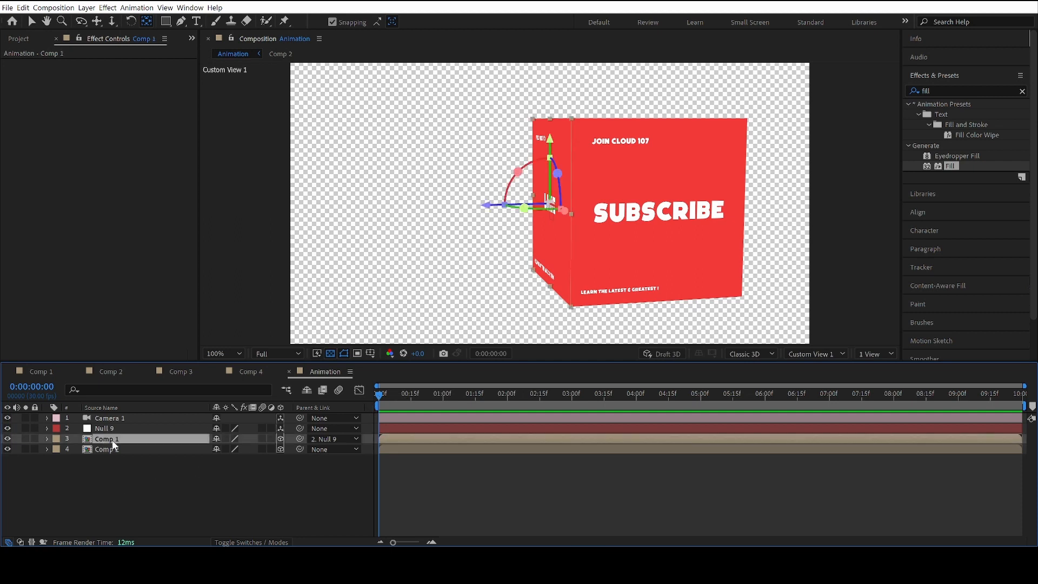
key(ctrl+d)
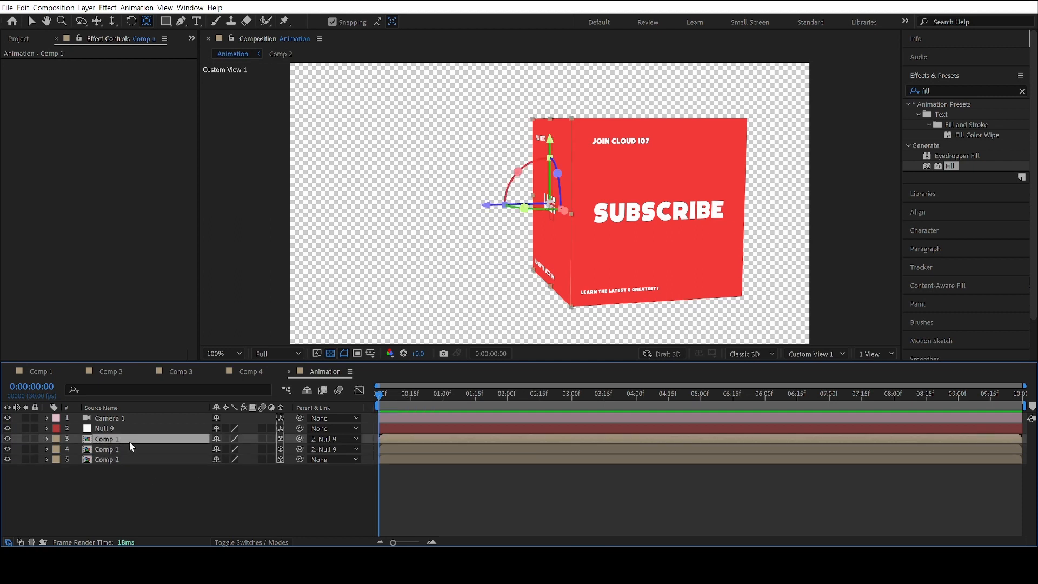
key(p)
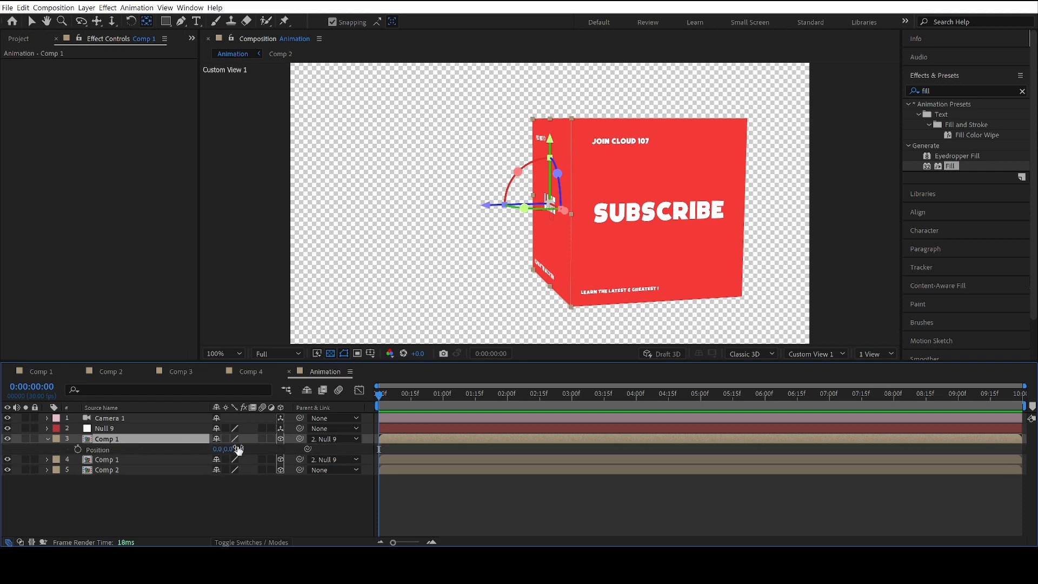
drag(238, 449, 841, 389)
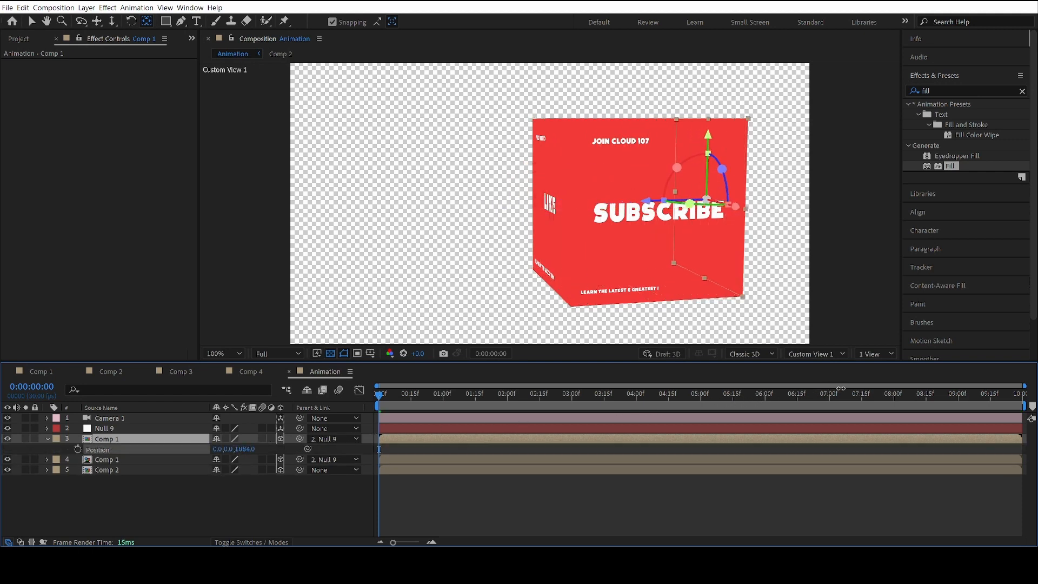
drag(244, 448, 244, 448)
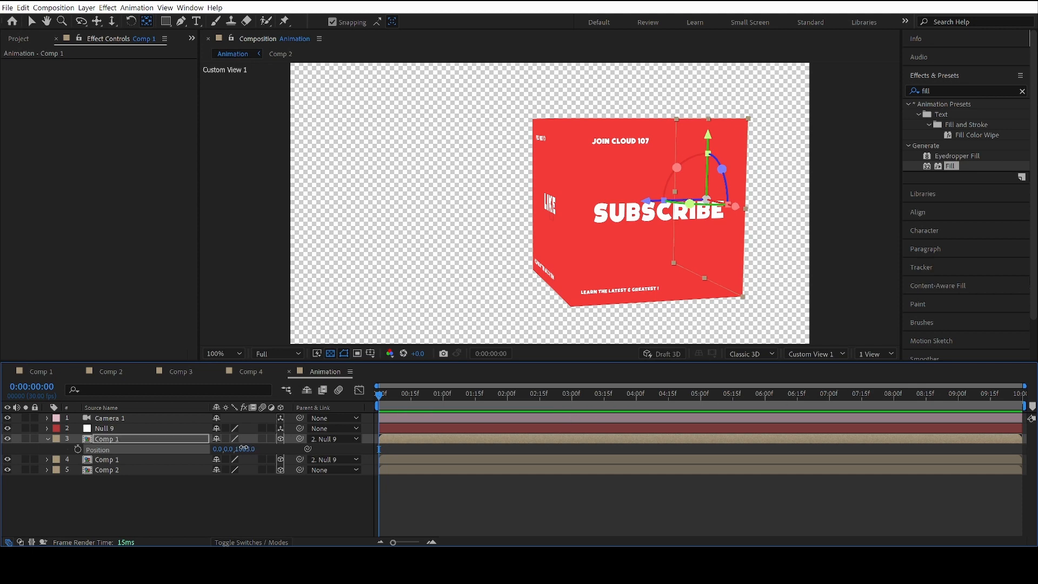
key(c)
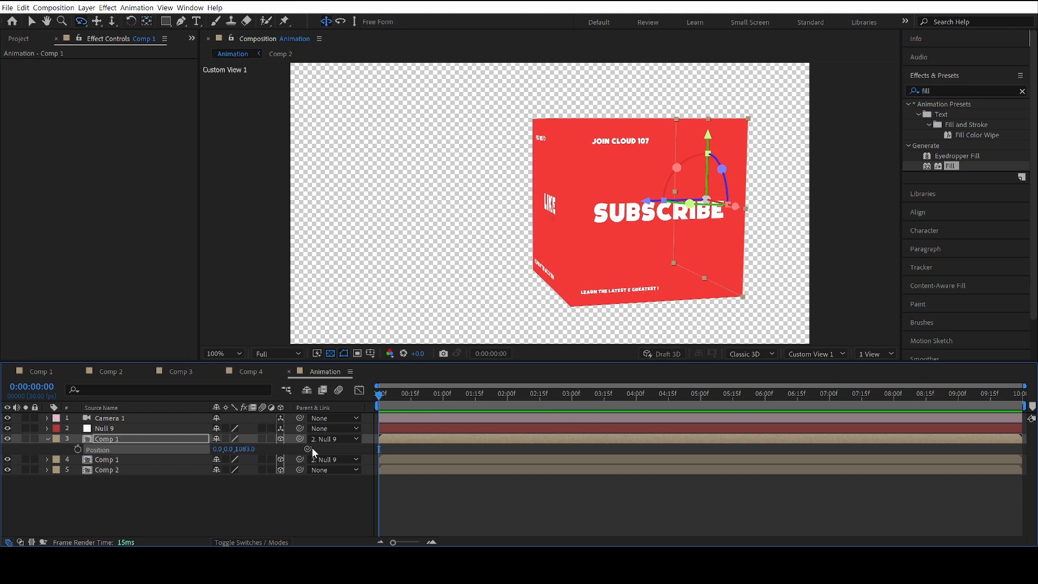
click(246, 448)
text(1080)
key(Return)
- Check the seam between the Subscribe and rear Like faces and fine-tune the upper Comp 1 copy's Z position to 1077
drag(419, 267, 355, 270)
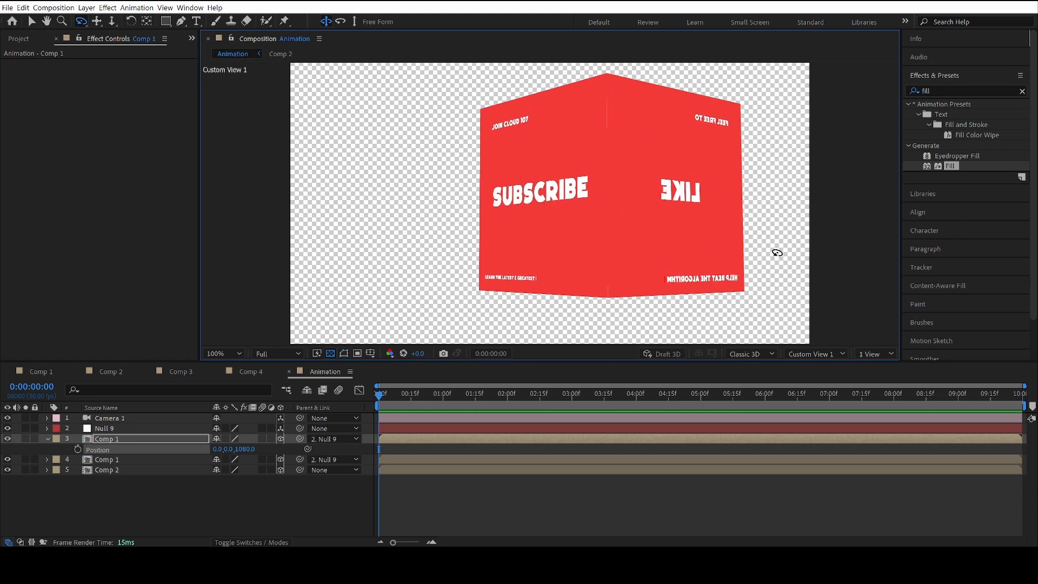
mouse_move(777, 253)
mouse_down()
mouse_move(762, 256)
mouse_move(776, 256)
mouse_up()
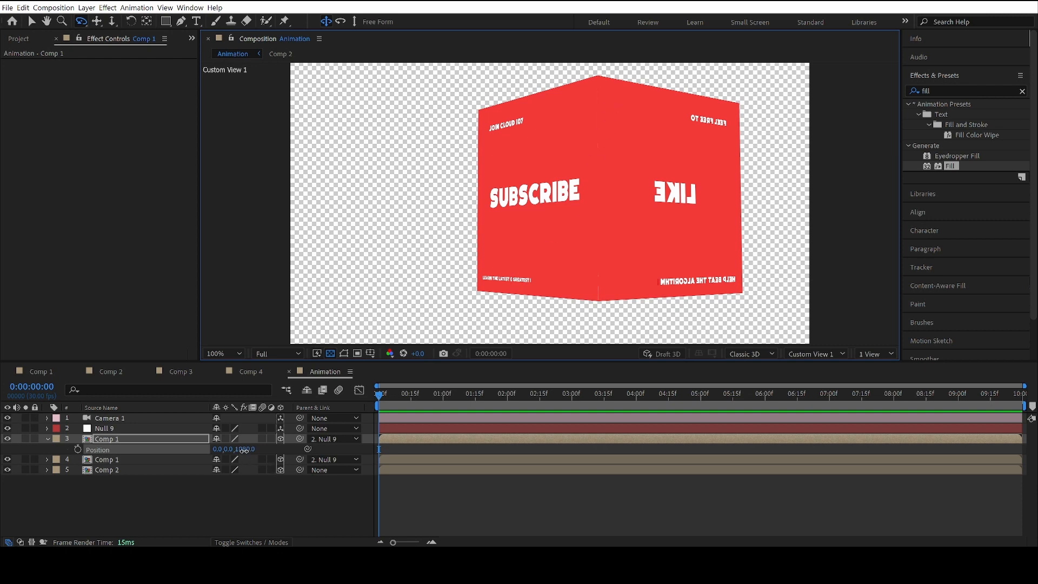
drag(245, 450, 244, 451)
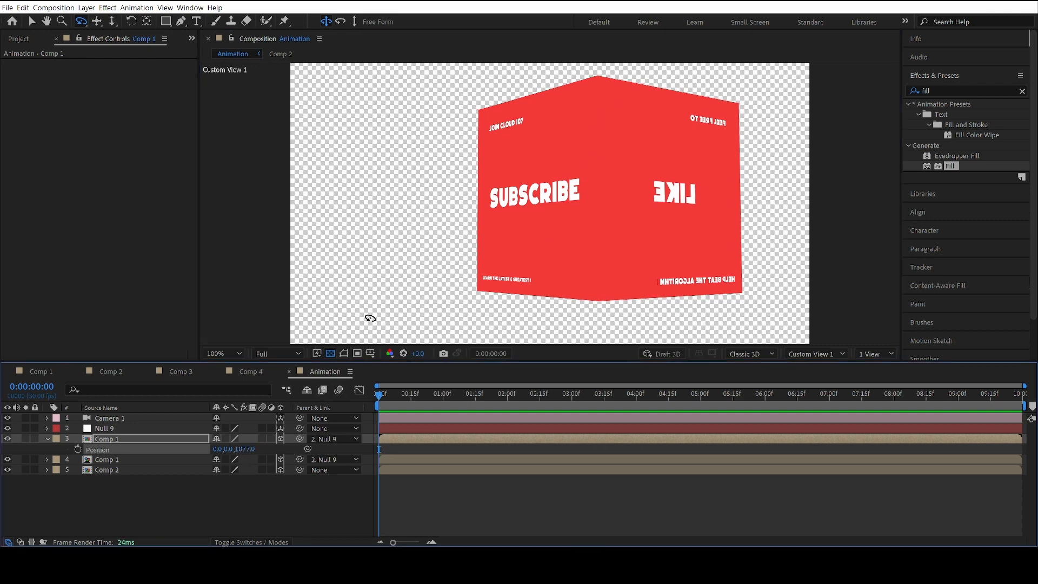
- Set the upper Comp 1 copy's Z position to 1078 to close the seam with the Subscribe face
drag(447, 307, 476, 343)
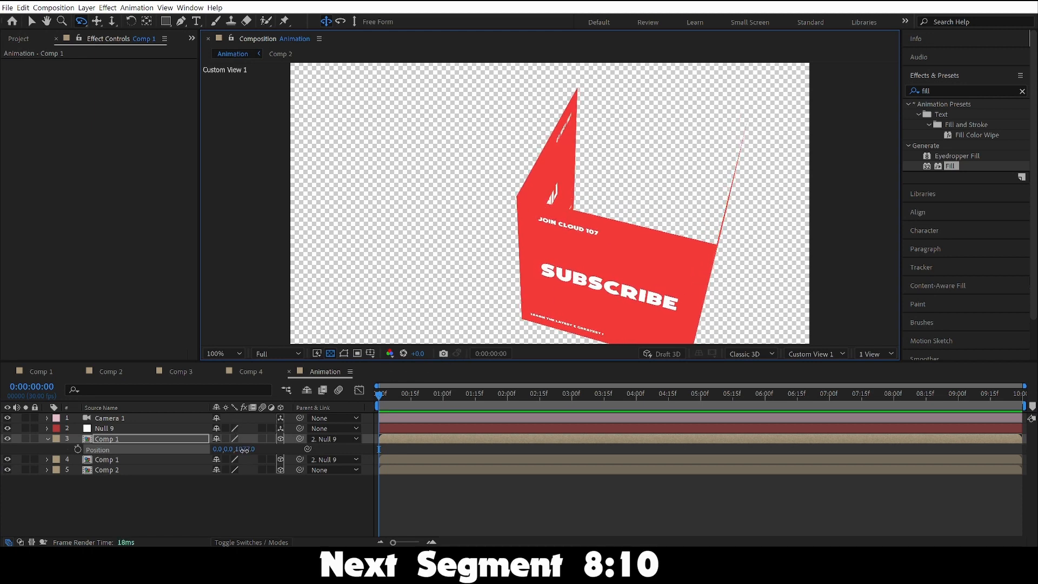
click(245, 449)
text(10)
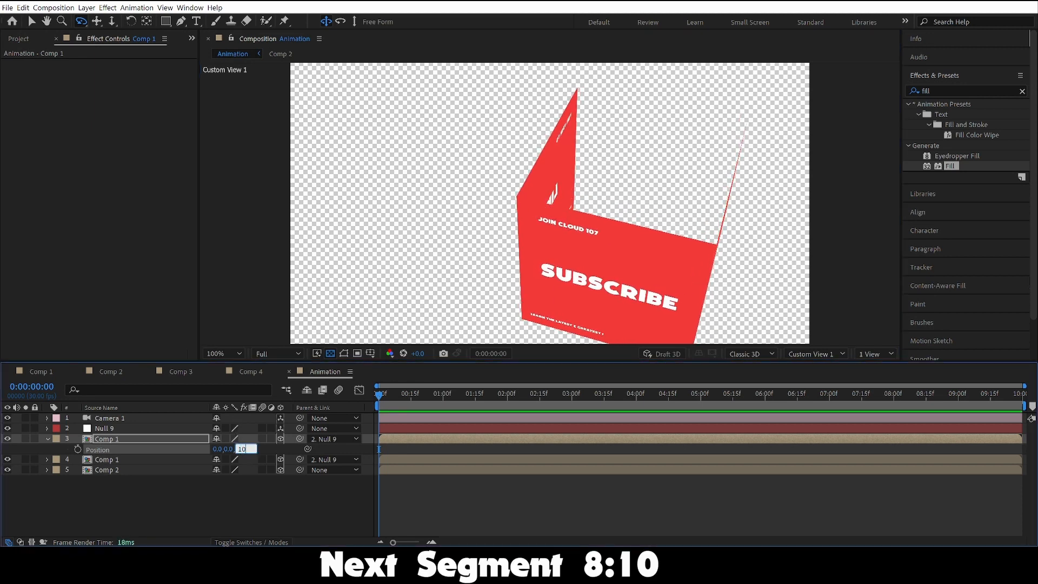
text(78)
key(Return)
click(281, 478)
- Duplicate the Comp 2 layer and move the upper copy to the opposite side of the cube, at about X position 421
drag(411, 299, 353, 304)
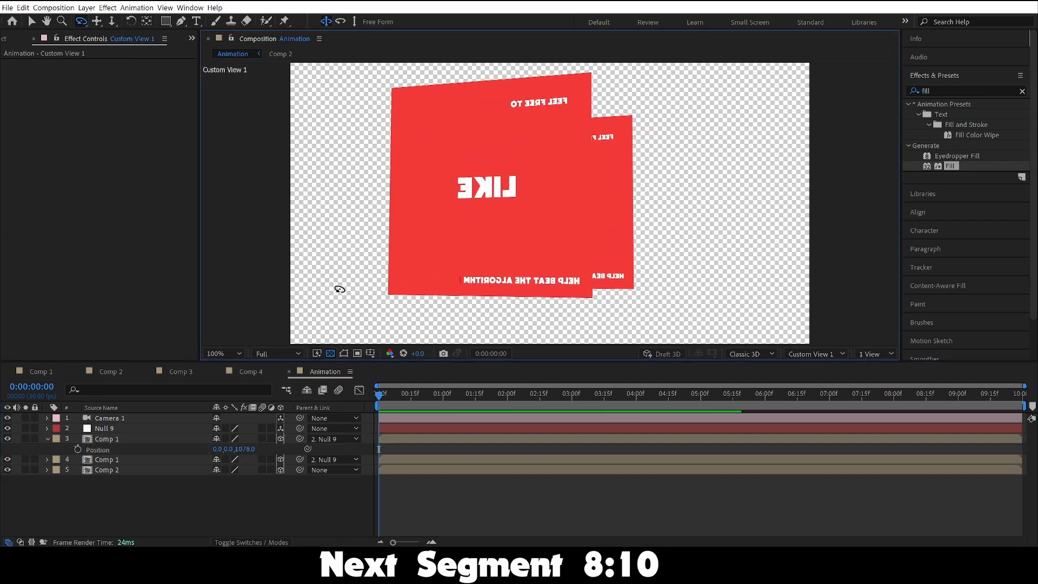
click(131, 471)
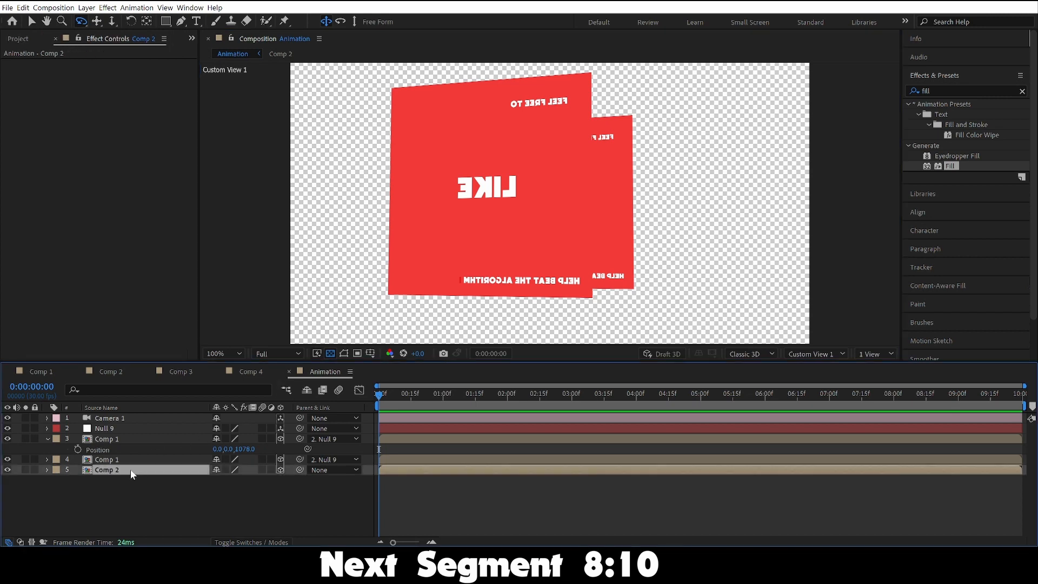
key(ctrl+d)
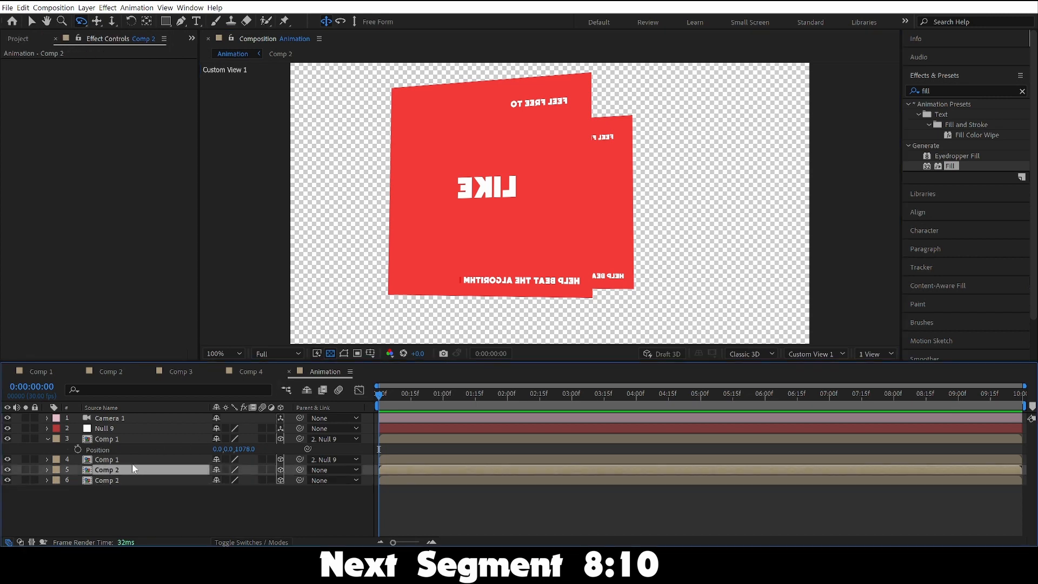
key(p)
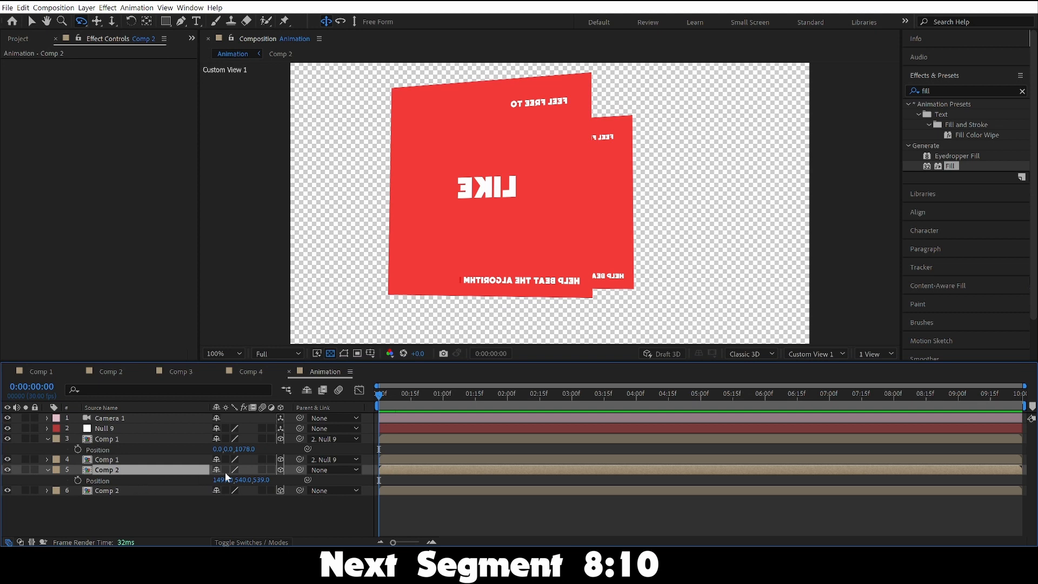
drag(223, 480, 122, 504)
drag(658, 288, 601, 295)
- Set the upper Comp 2 copy's Y orientation to 90° so its Subscribe text reads correctly from outside
click(145, 472)
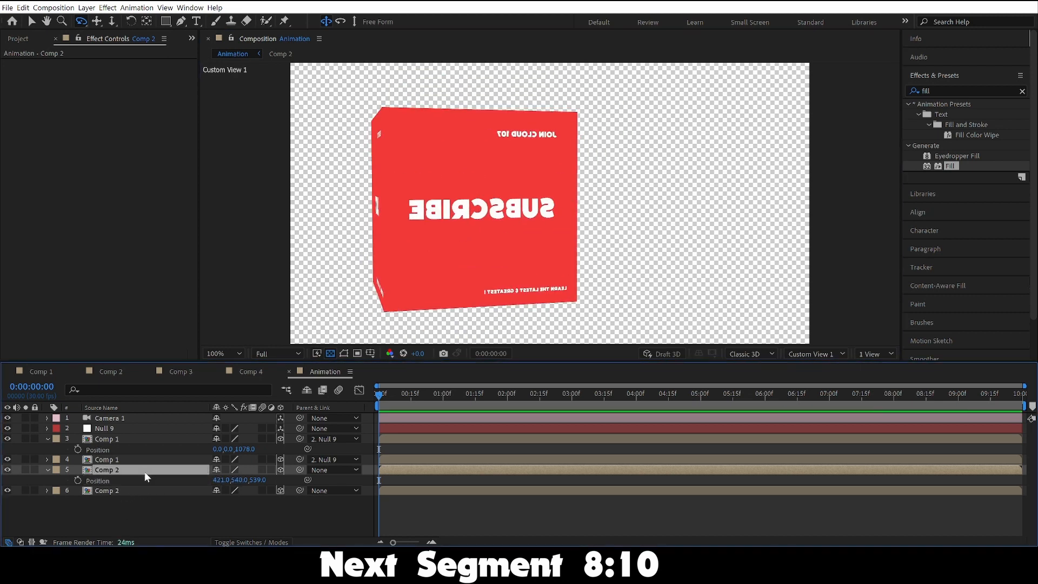
key(r)
mouse_move(236, 480)
mouse_down()
mouse_move(272, 478)
mouse_move(232, 481)
mouse_up()
click(232, 480)
text(90)
key(Return)
drag(373, 292, 486, 289)
click(48, 470)
click(190, 457)
key(r)
drag(232, 470, 329, 443)
key(ctrl+z)
key(r)
- Set the upper Comp 1 copy's Y orientation to 180° so the rear Like text reads correctly
click(197, 439)
key(r)
click(231, 450)
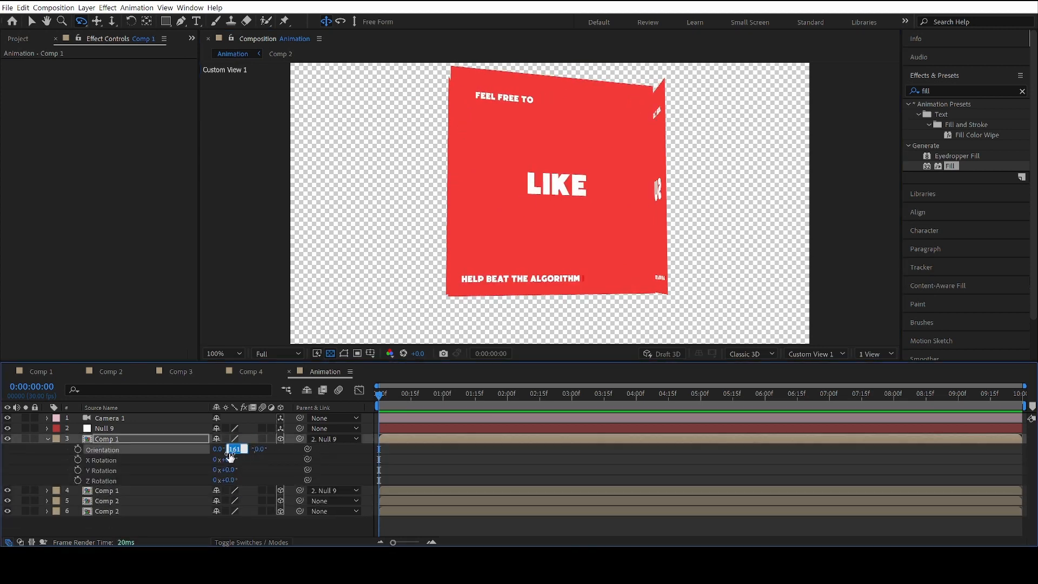
text(180)
key(Return)
drag(640, 261, 505, 262)
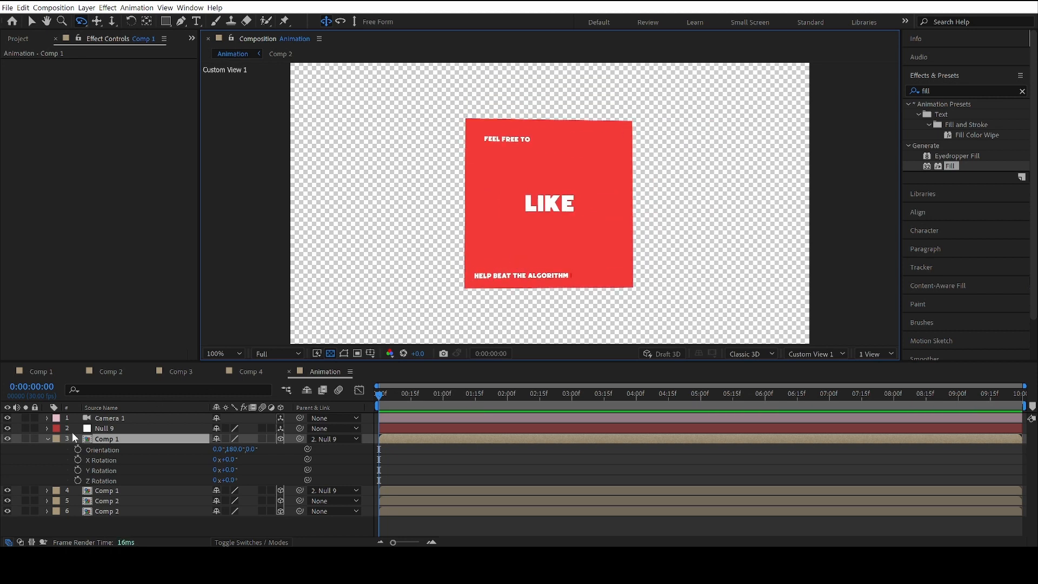
- Add Comp 3 to the Animation timeline below Null 9 and place both Comp 2 layers above the Comp 1 layers
click(47, 439)
click(74, 489)
click(19, 38)
drag(44, 160, 124, 432)
drag(130, 489, 129, 446)
click(134, 506)
- Make the Comp 3 layer 3D and set its X rotation to -90° so it lies flat
click(198, 438)
key(r)
drag(637, 261, 606, 330)
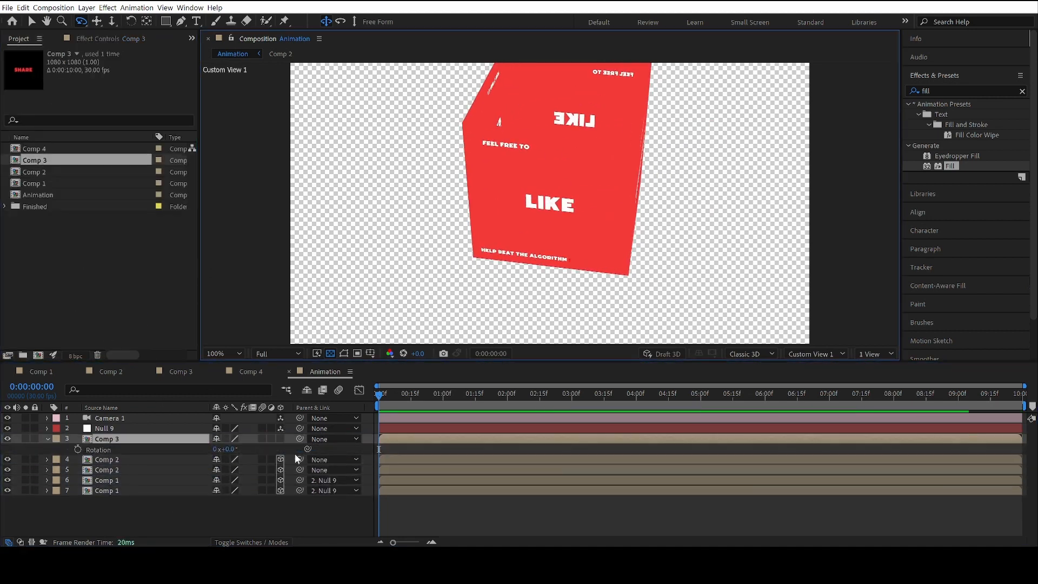
click(280, 438)
drag(230, 462, 184, 462)
click(235, 460)
text(-90)
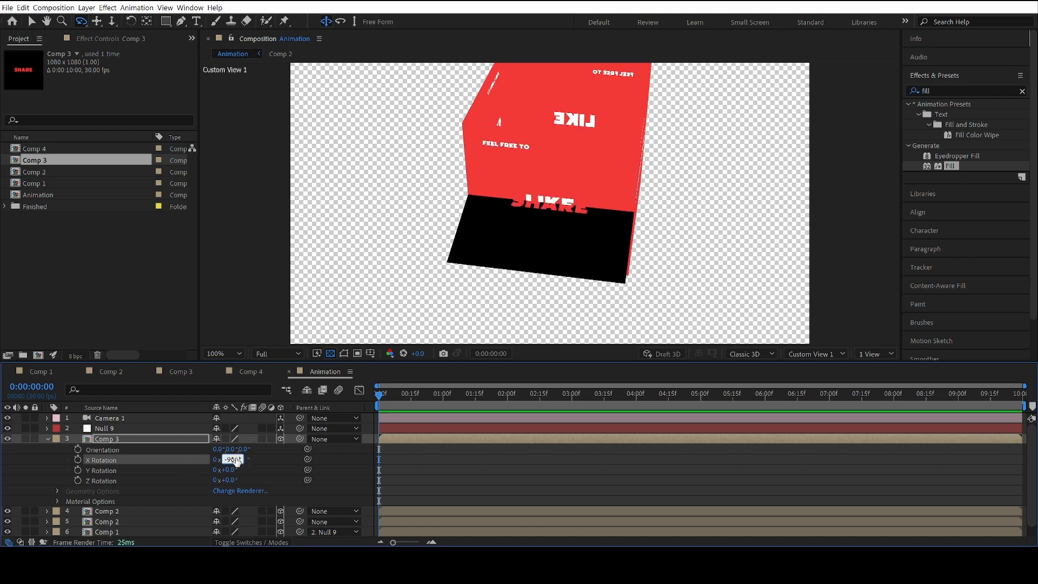
key(Return)
- Move Comp 3 onto the top of the cube, at about Y position -4 and Z position 353
key(p)
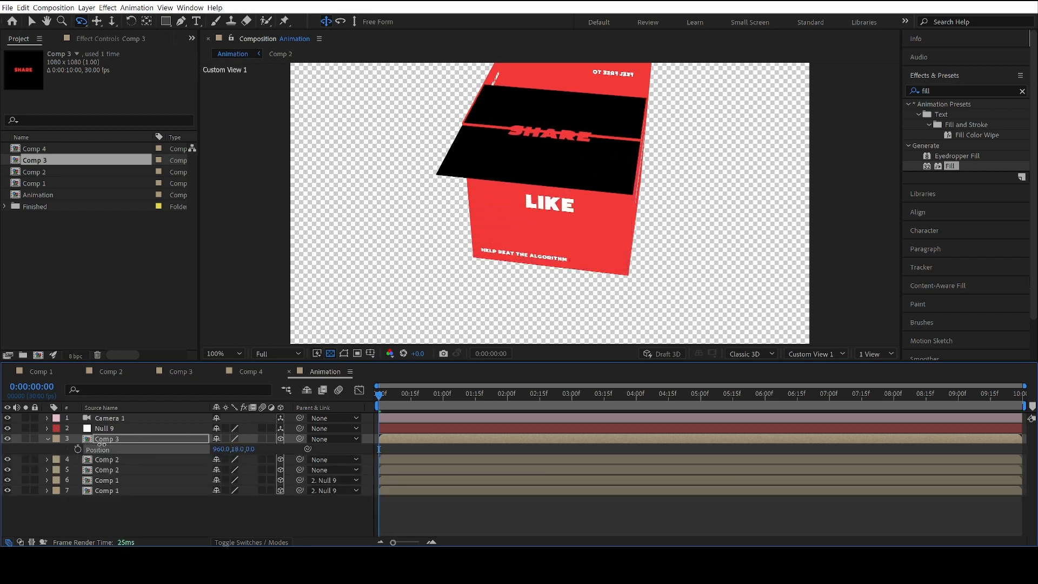
key(ctrl+z)
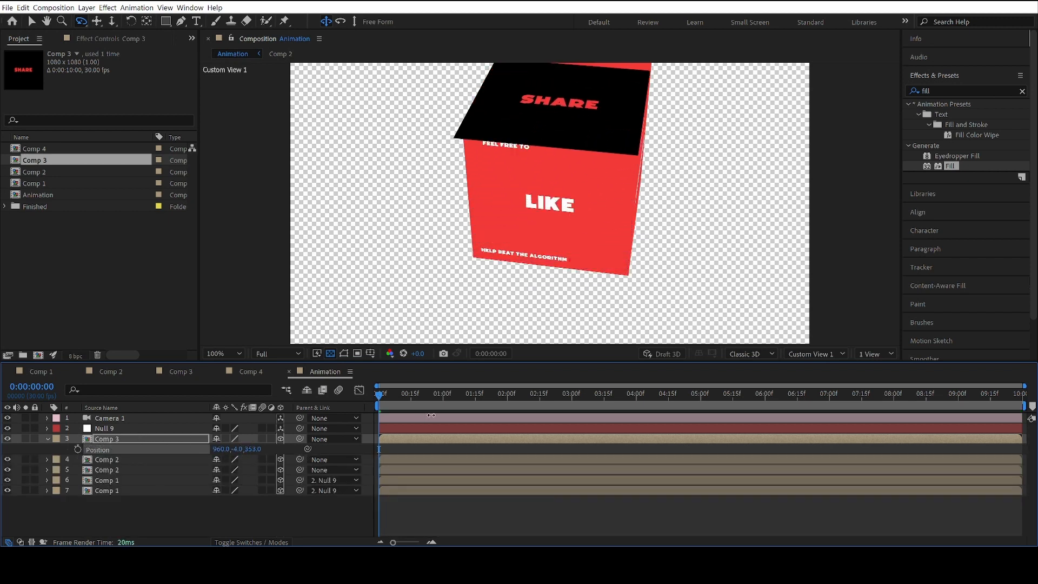